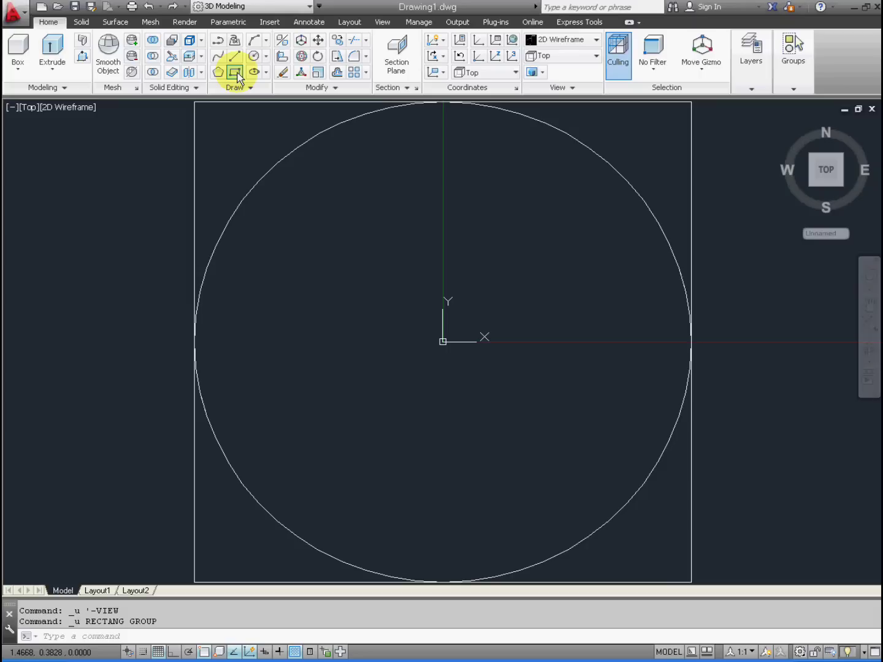
- Draw a rectangle from corner 0,0 to corner 18,20
left_click(235, 73)
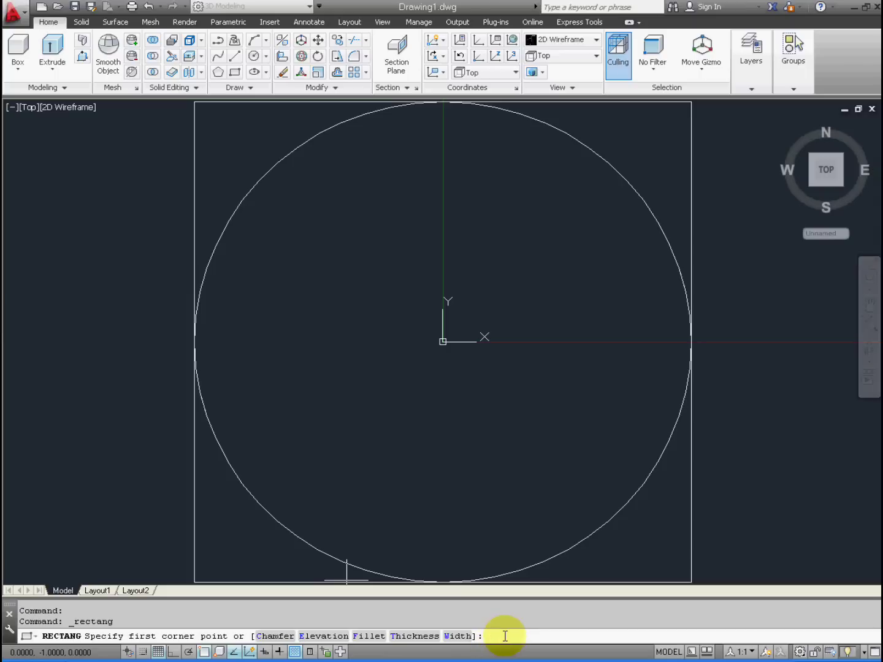
type("0,0")
key("Return")
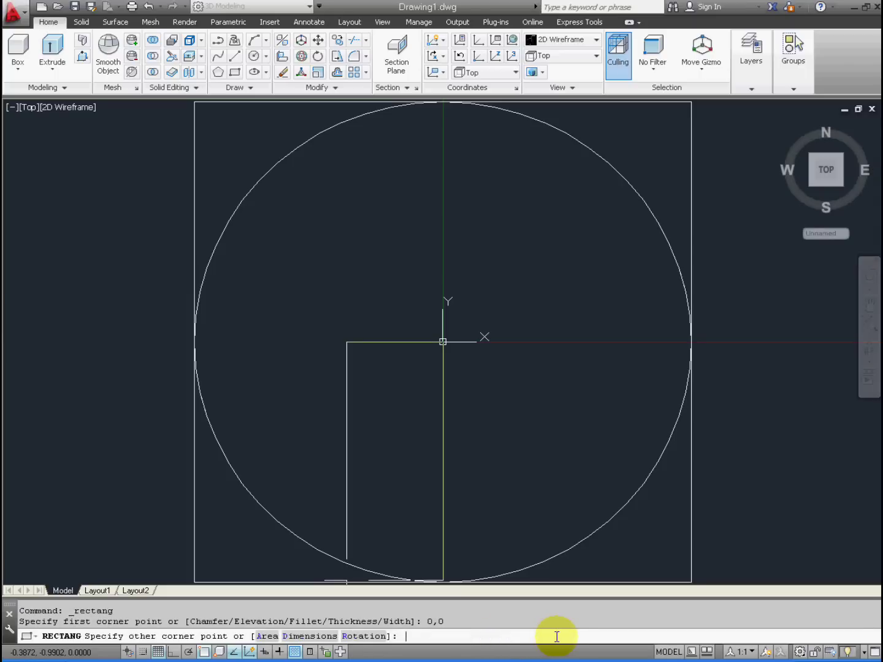
type("18,20")
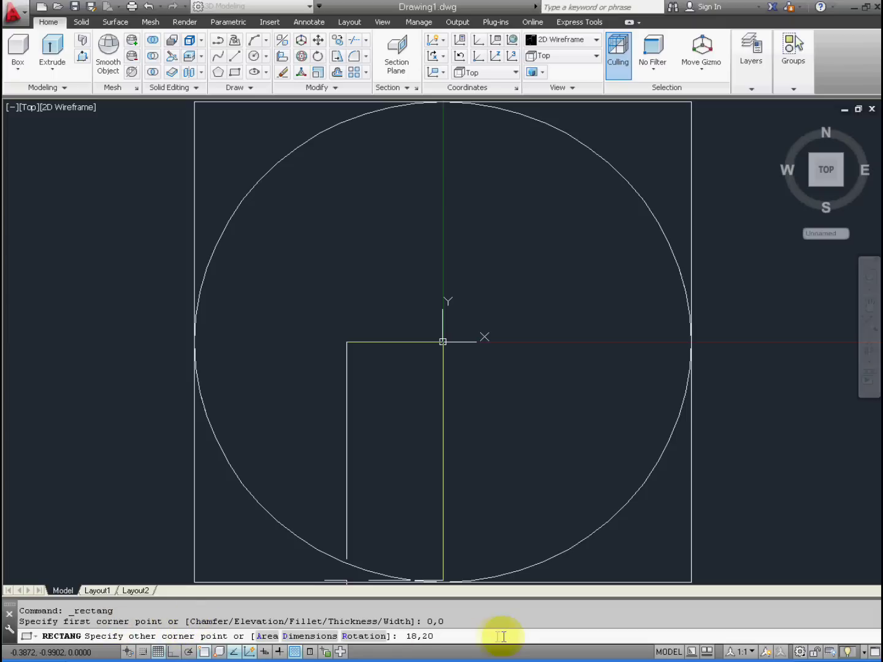
key("Return")
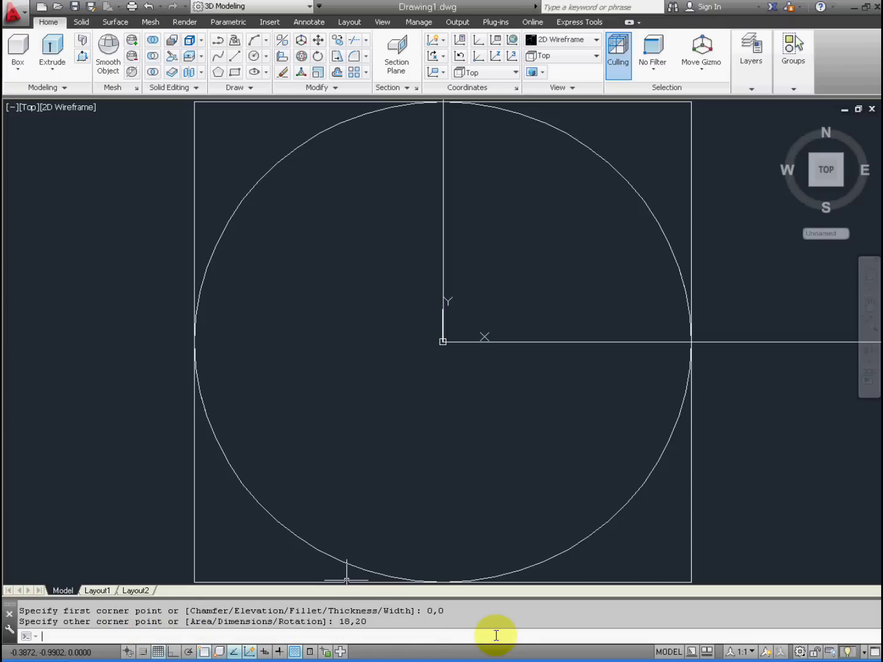
left_click(31, 108)
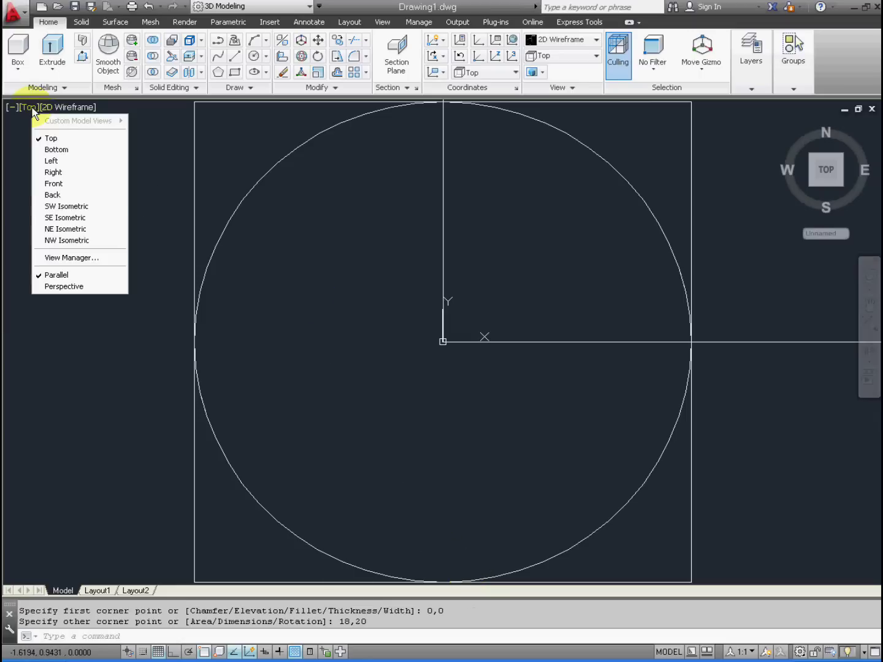
- Switch to the Top view so the rectangle and the circle in its square are seen from above
left_click(52, 140)
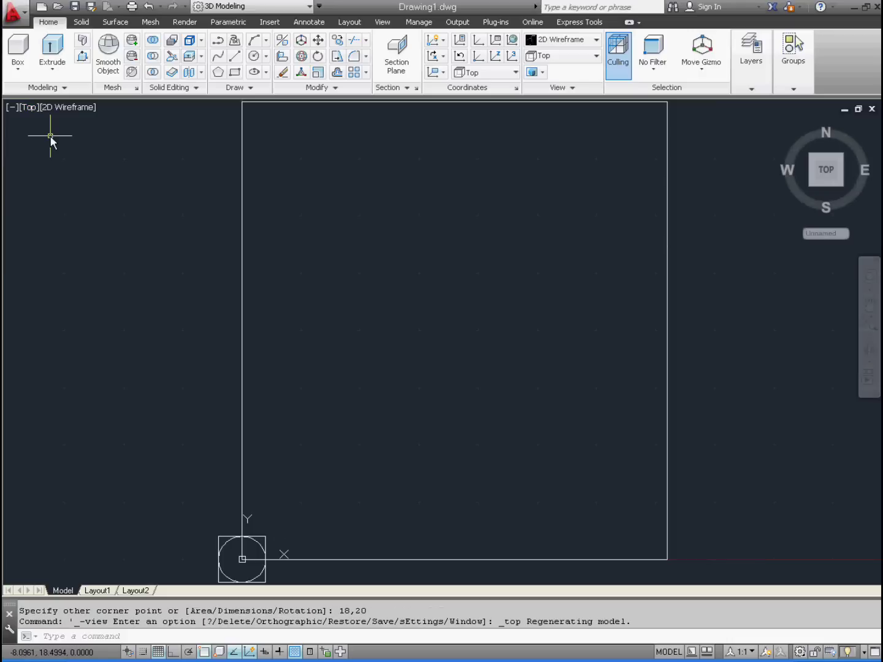
left_click(383, 23)
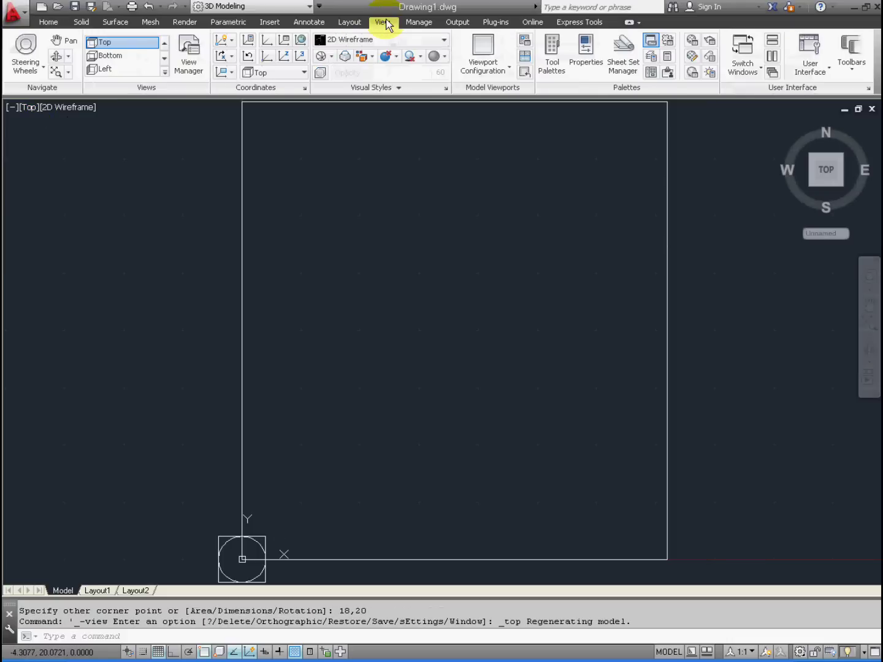
left_click(119, 43)
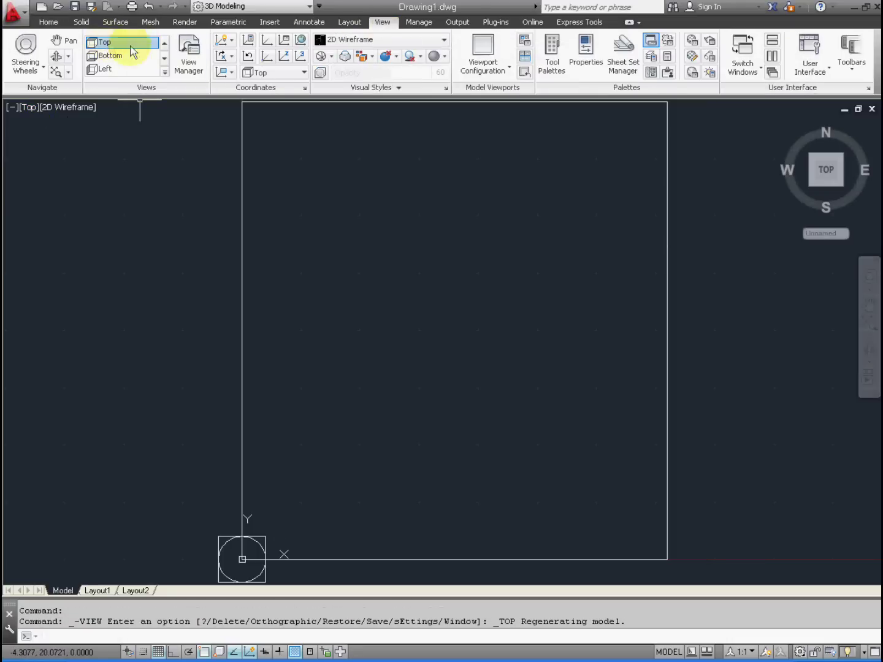
left_click(829, 174)
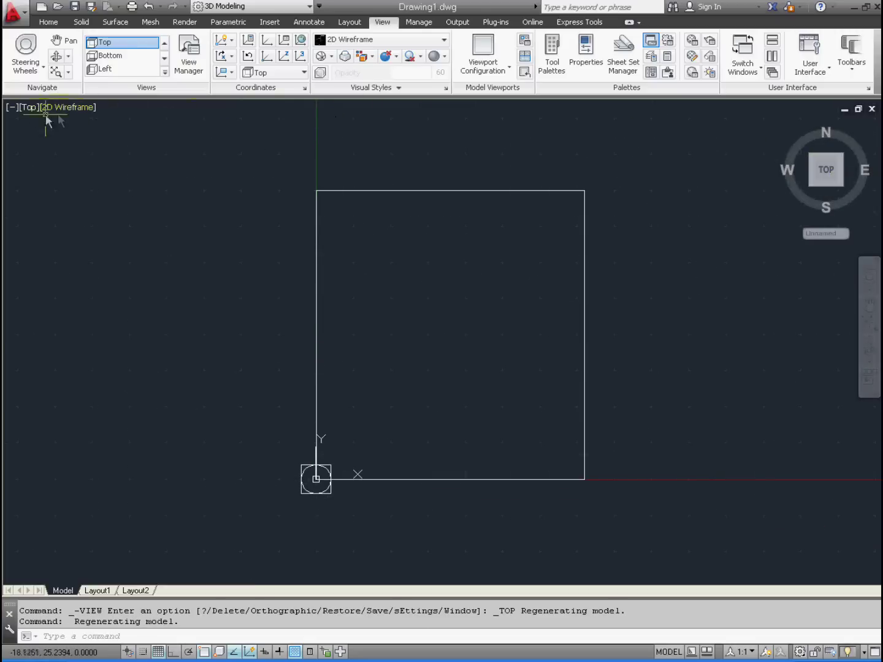
left_click(30, 107)
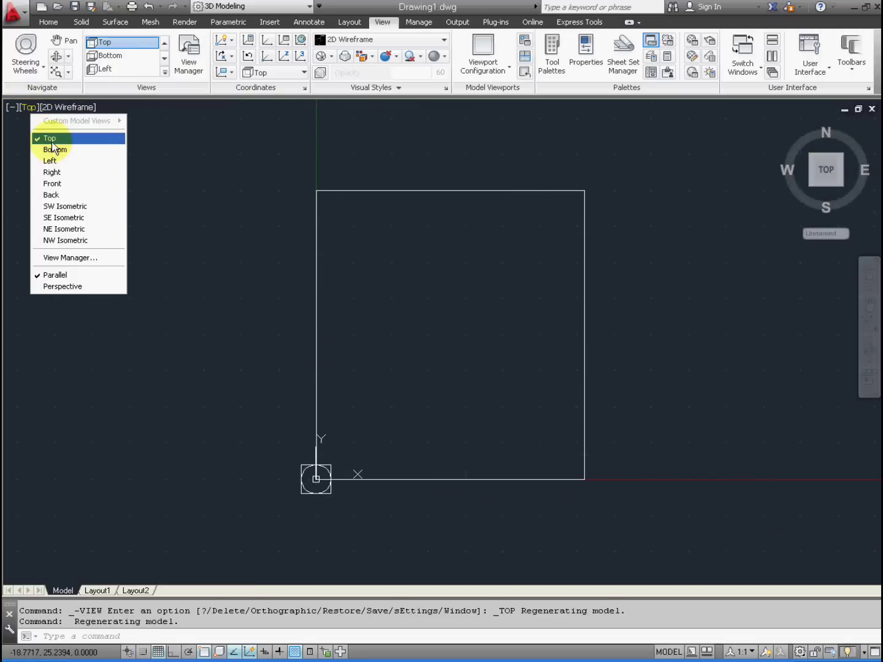
left_click(46, 136)
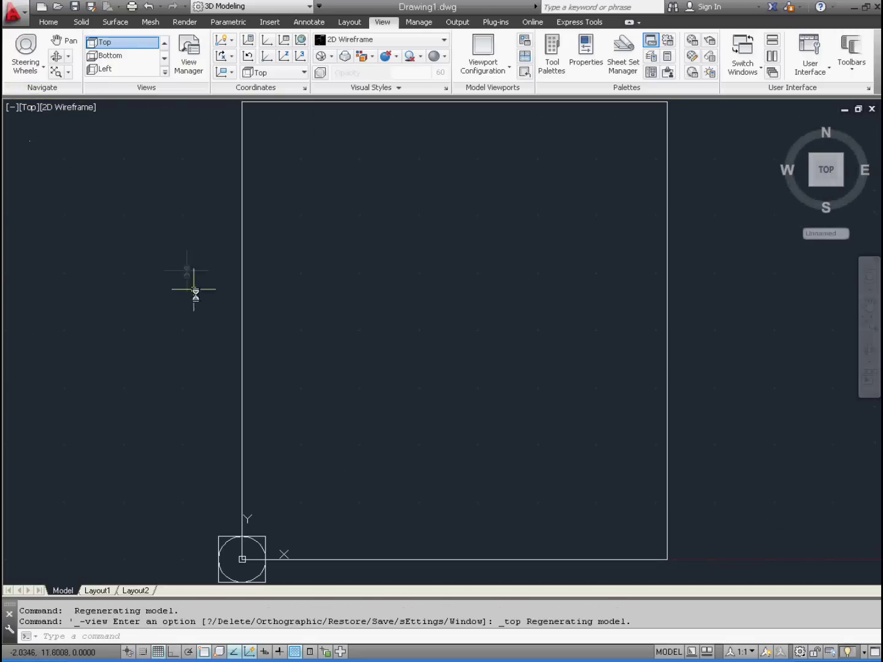
left_click(47, 21)
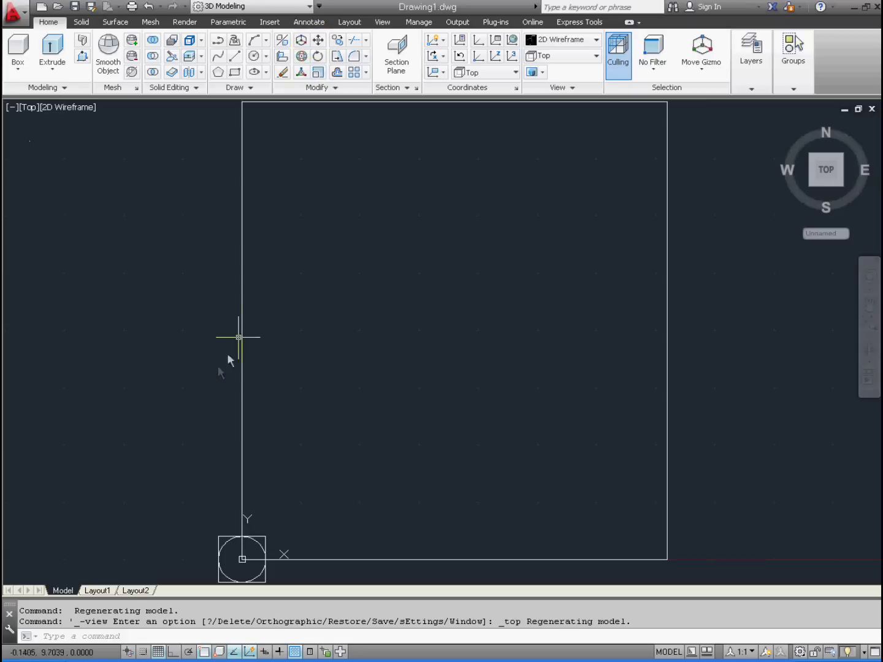
- Move the 18×20 rectangle from the circle centre to the square's lower-left corner
left_click(58, 634)
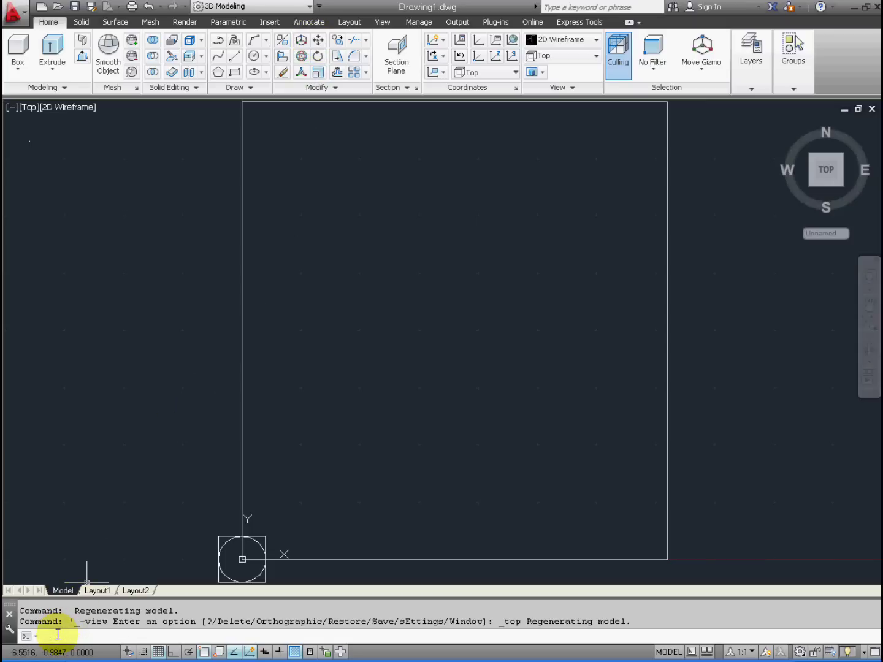
type("MOVE")
key("Return")
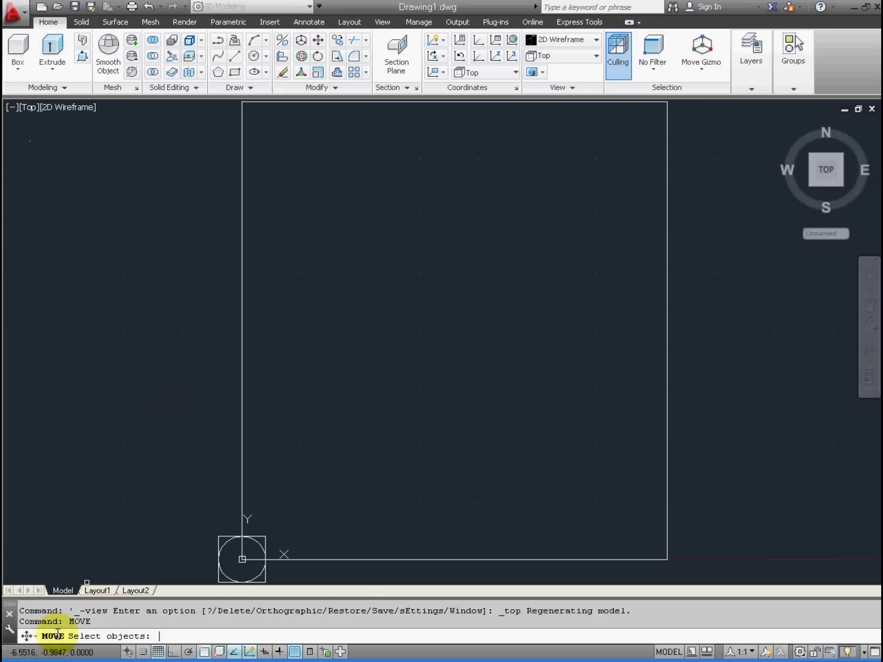
left_click(355, 560)
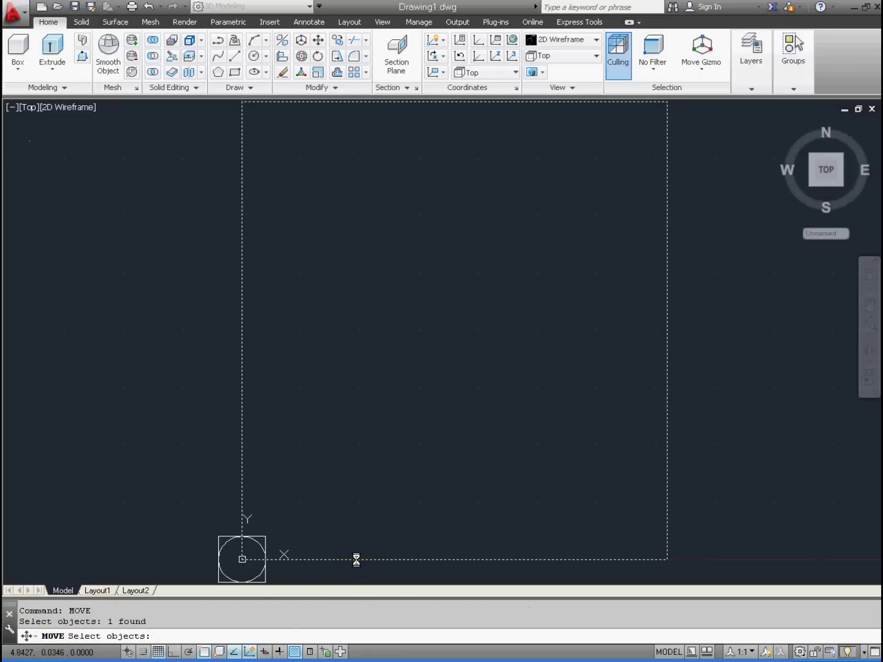
key("Return")
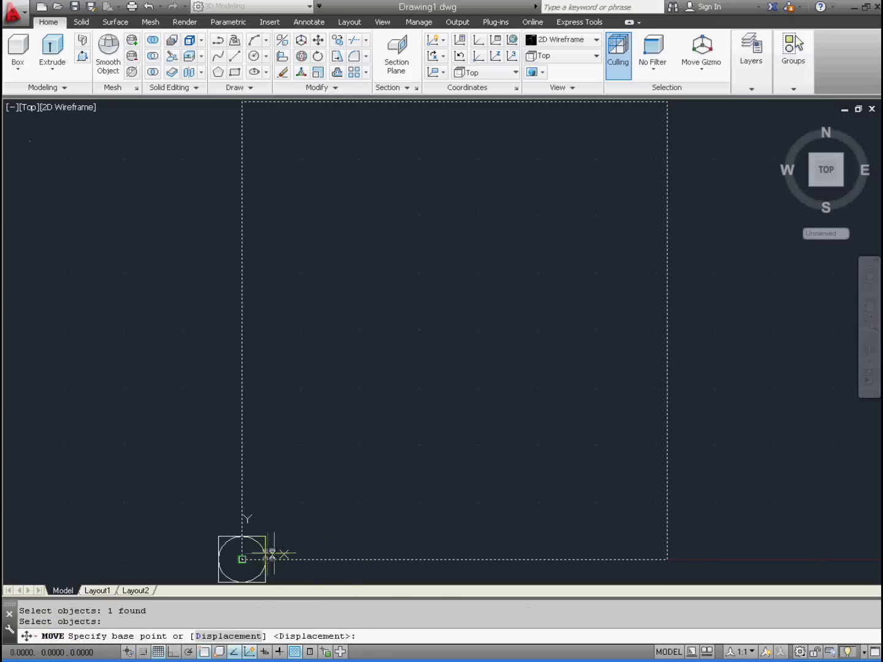
left_click(241, 559)
scroll(234, 564, "down", 2)
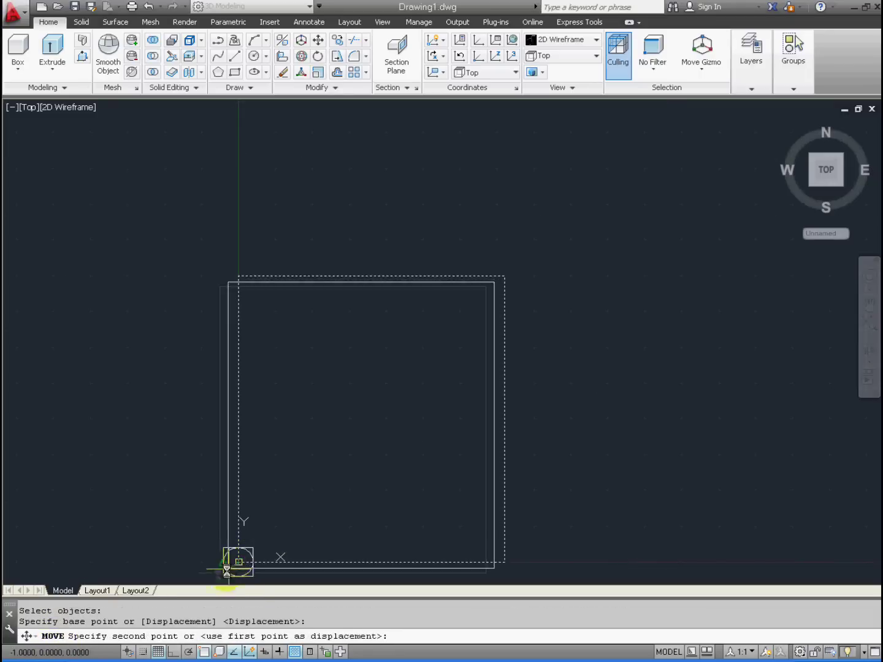
scroll(232, 565, "up", 6)
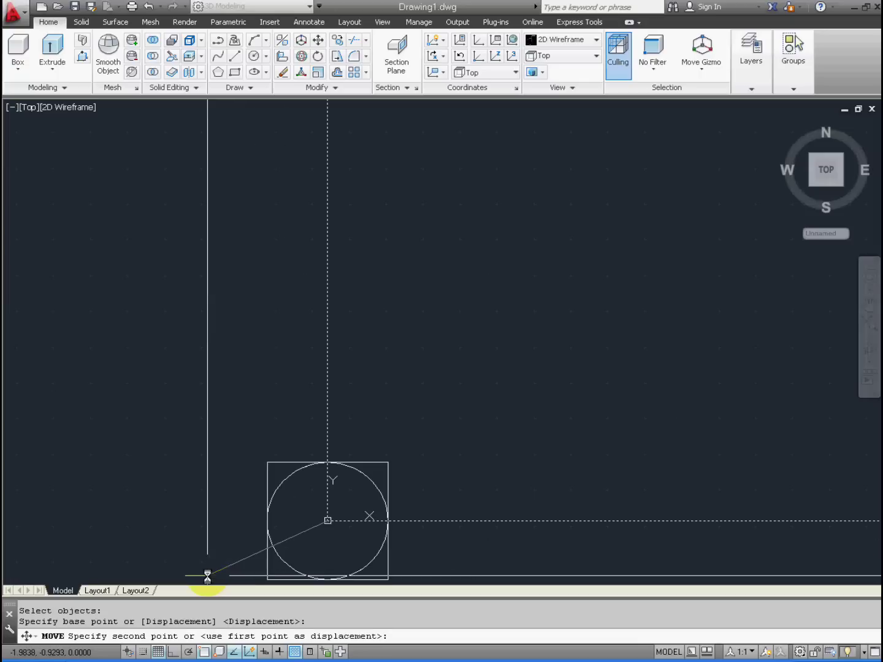
left_click(268, 579)
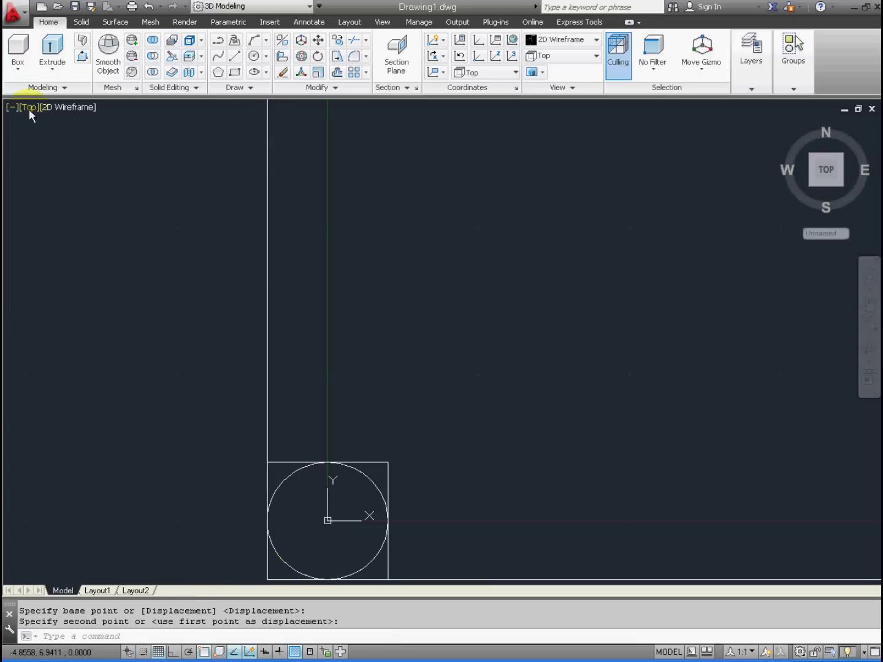
left_click(822, 174)
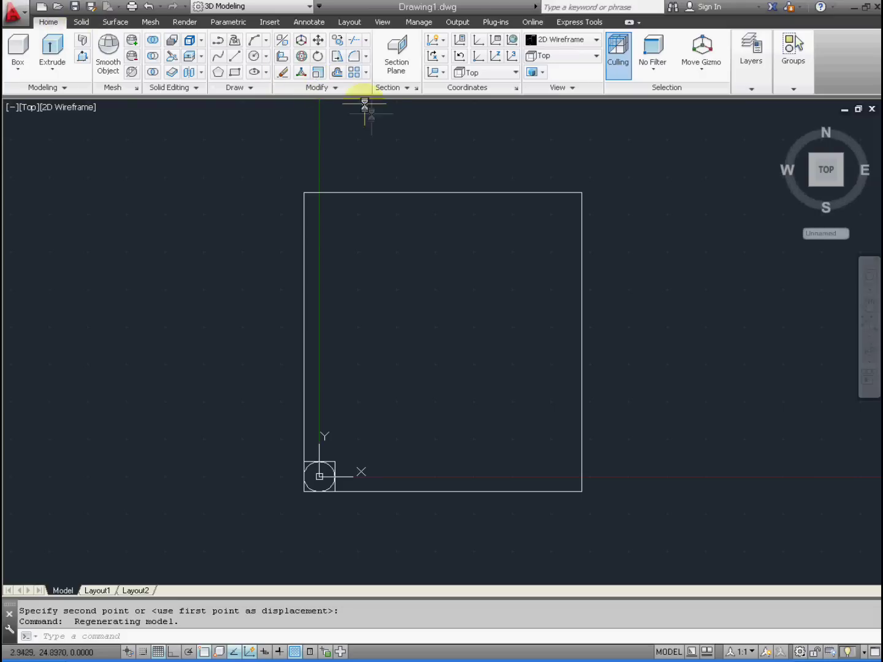
left_click(331, 87)
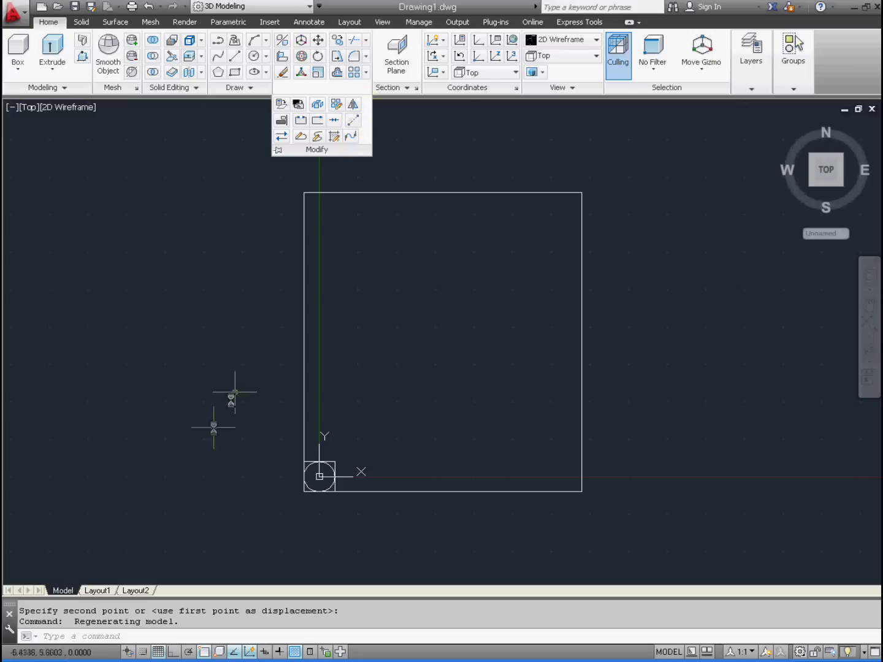
- Mirror the circle and square across the bottom-to-top edge midpoints, keeping the originals
left_click(61, 637)
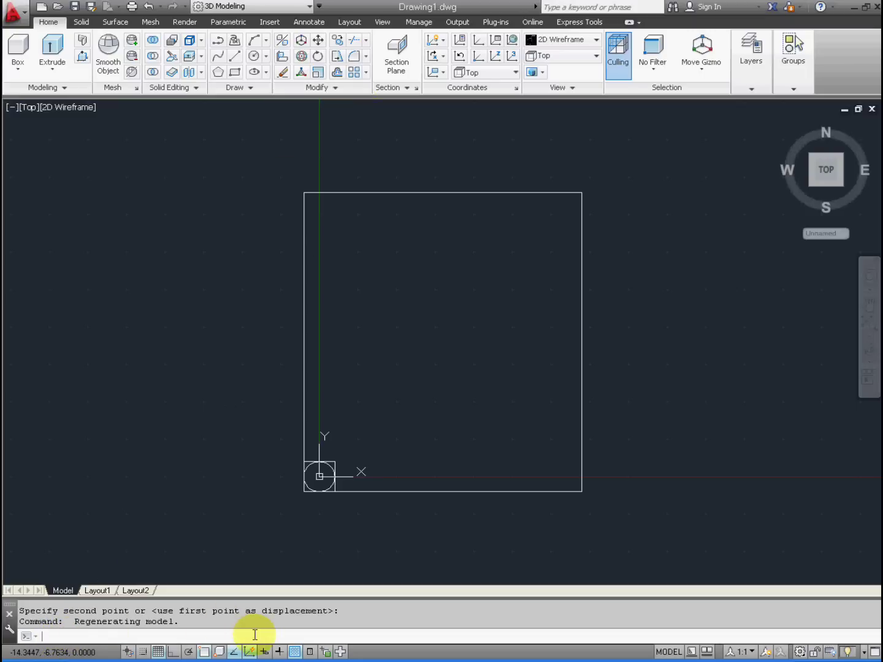
type("MIRR")
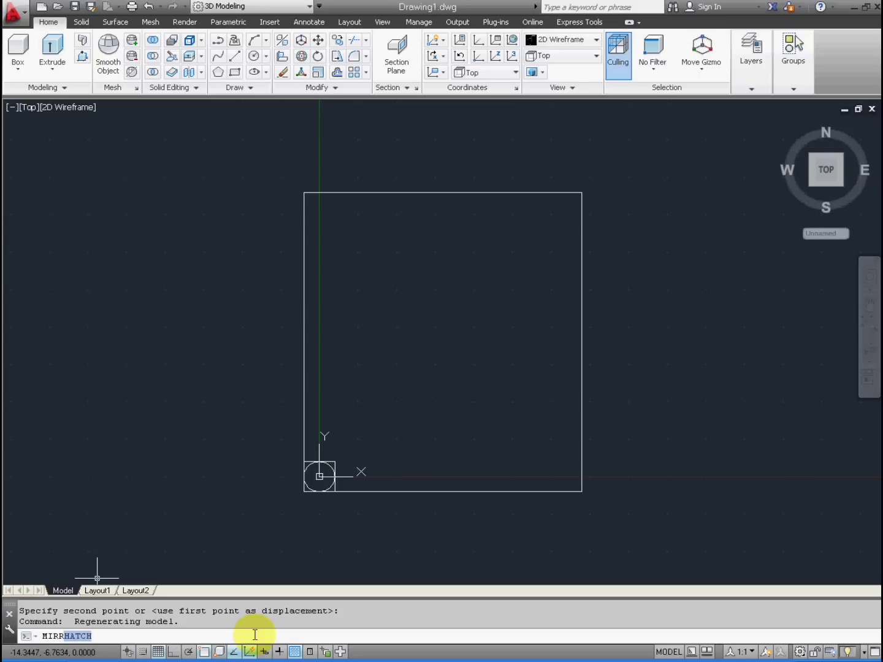
type("OR")
key("Return")
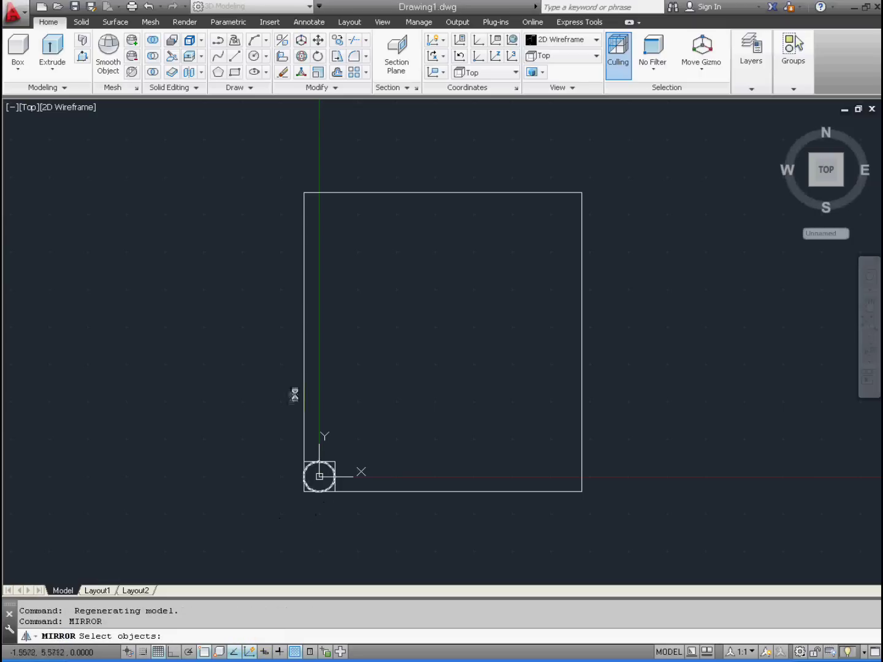
left_click(284, 414)
left_click(367, 515)
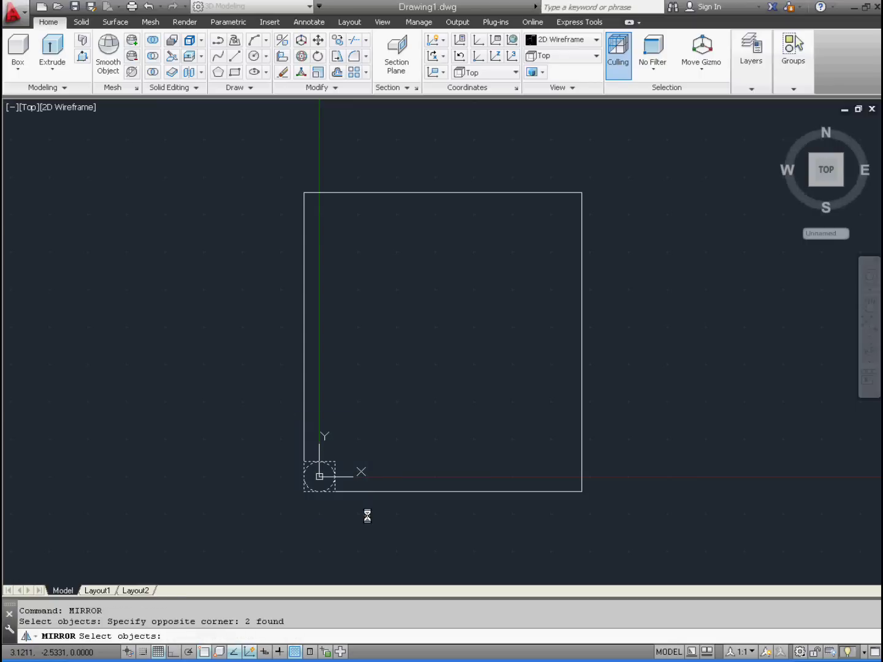
key("Return")
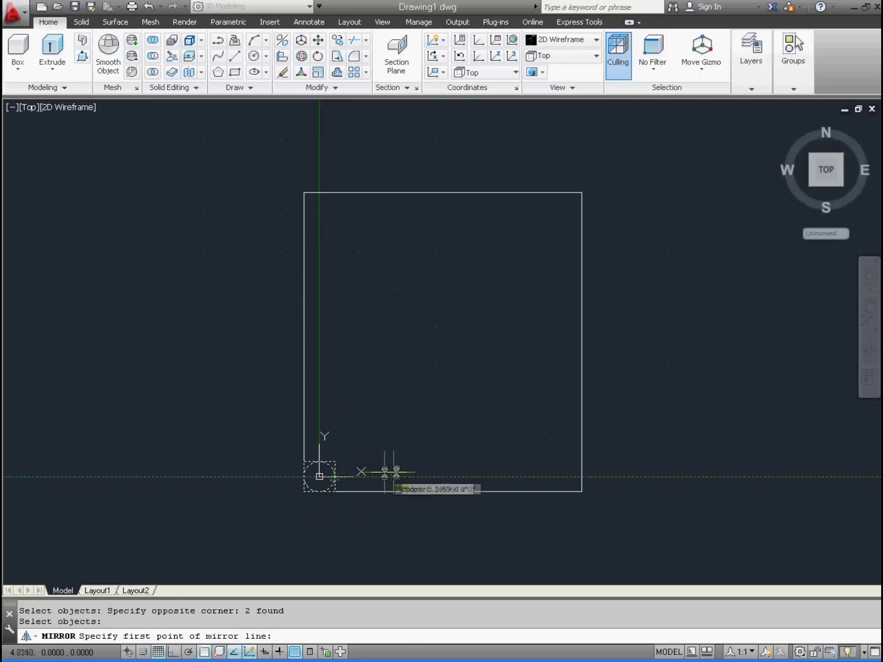
left_click(441, 493)
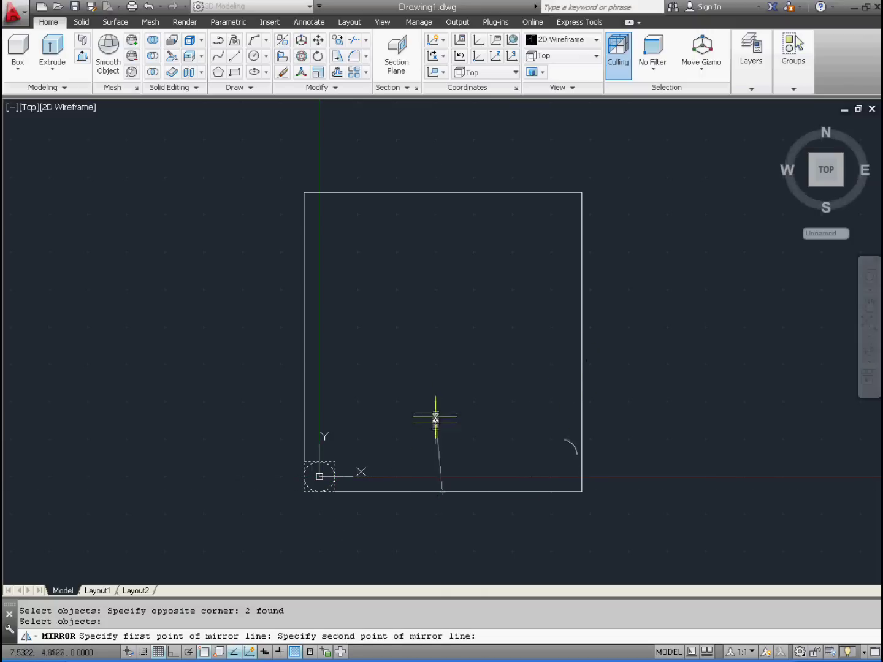
left_click(443, 192)
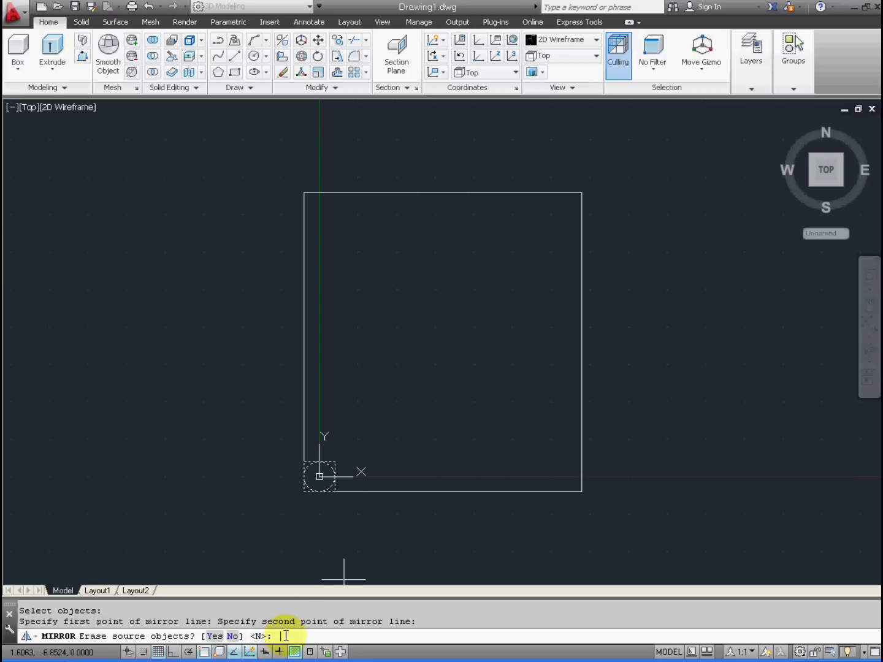
type("y")
key("Return")
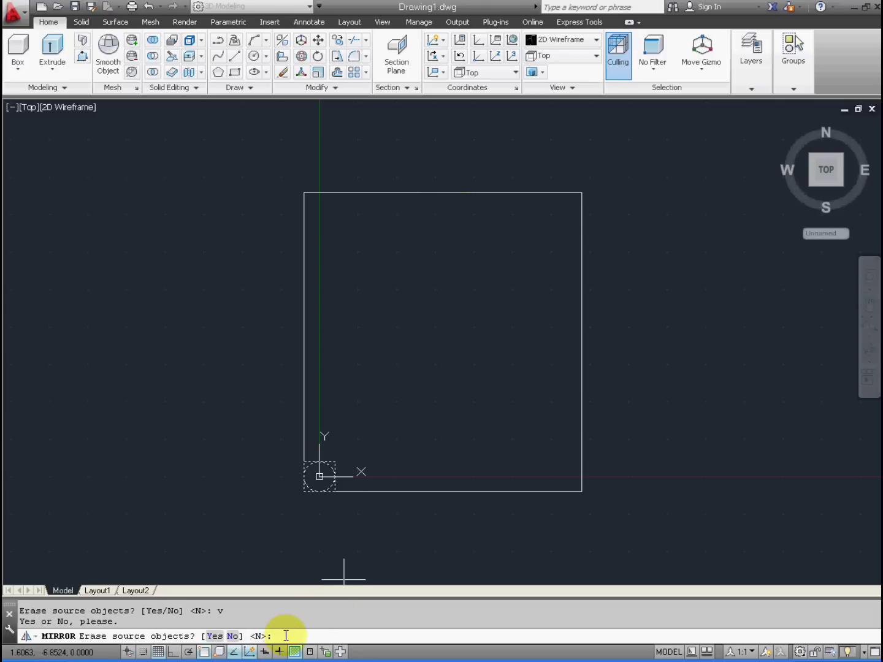
type("n")
key("Return")
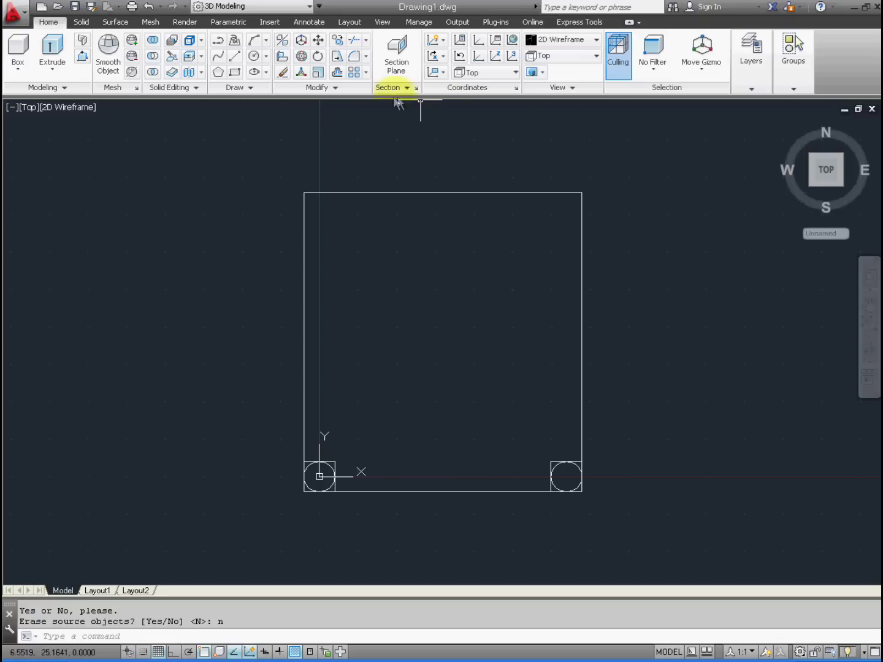
left_click(317, 89)
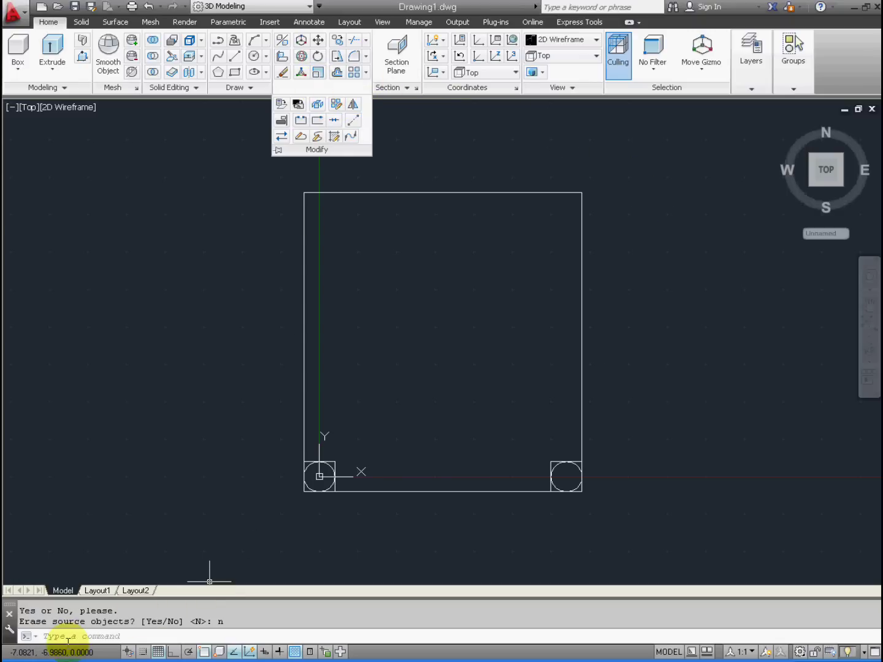
- Mirror both bottom circles and squares across the right-to-left edge midpoint line, keeping originals
left_click(72, 637)
type("mirror")
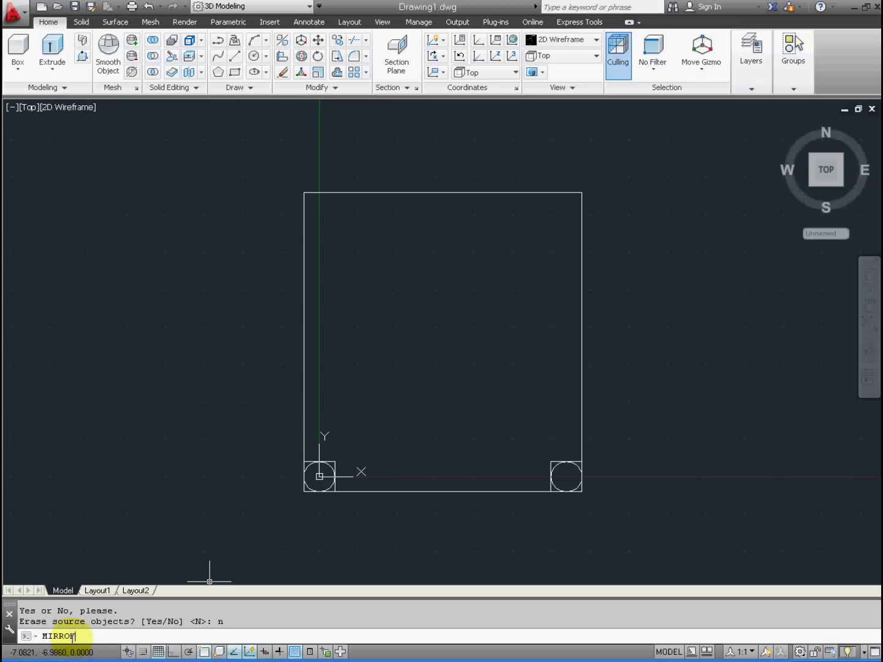
key("Return")
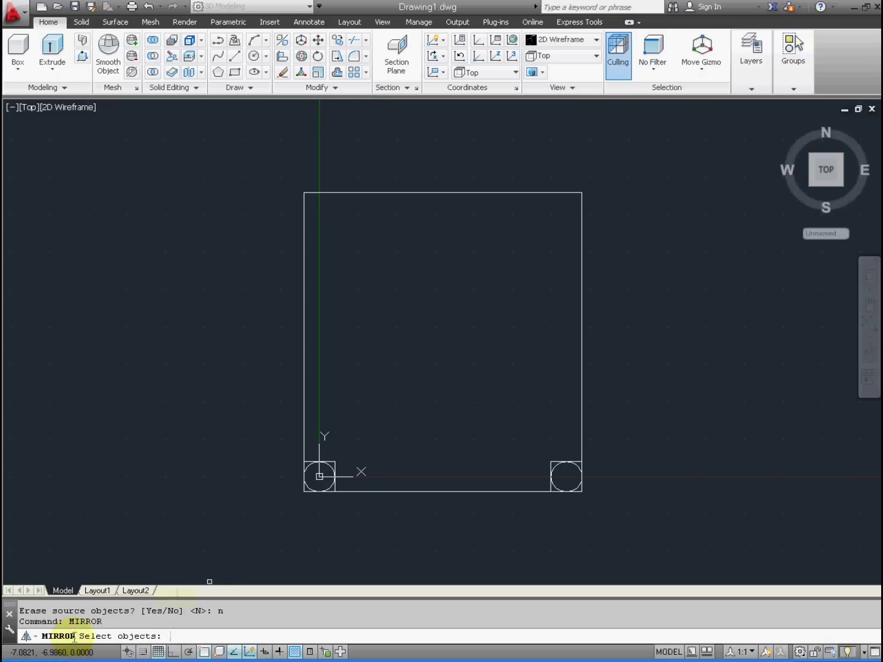
left_click(200, 394)
left_click(606, 524)
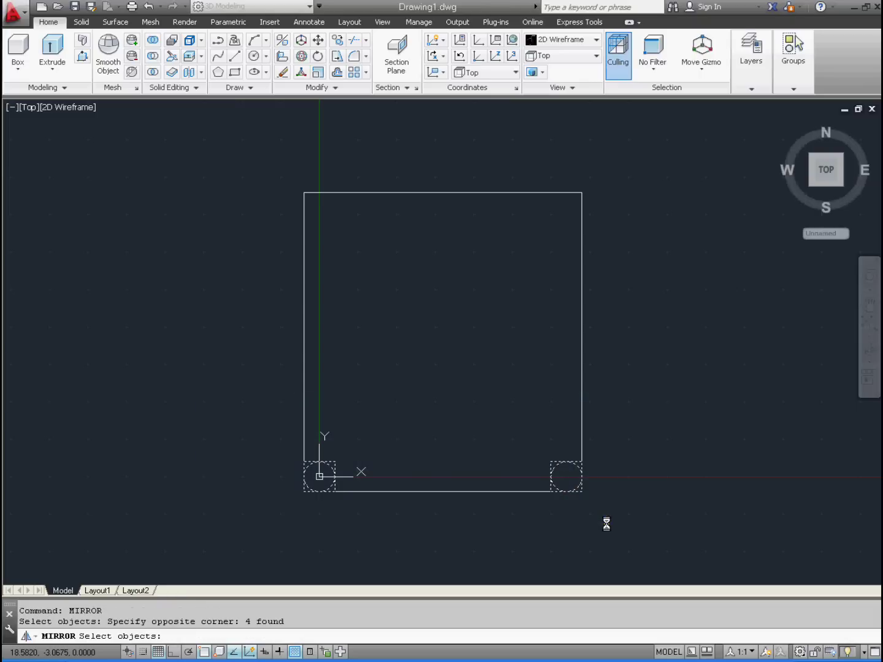
key("Return")
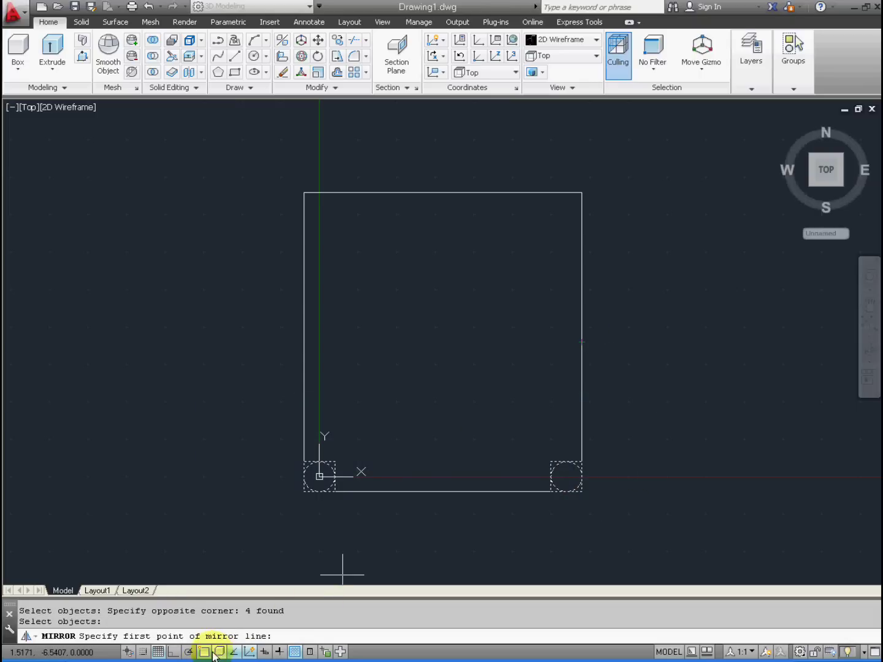
left_click(582, 341)
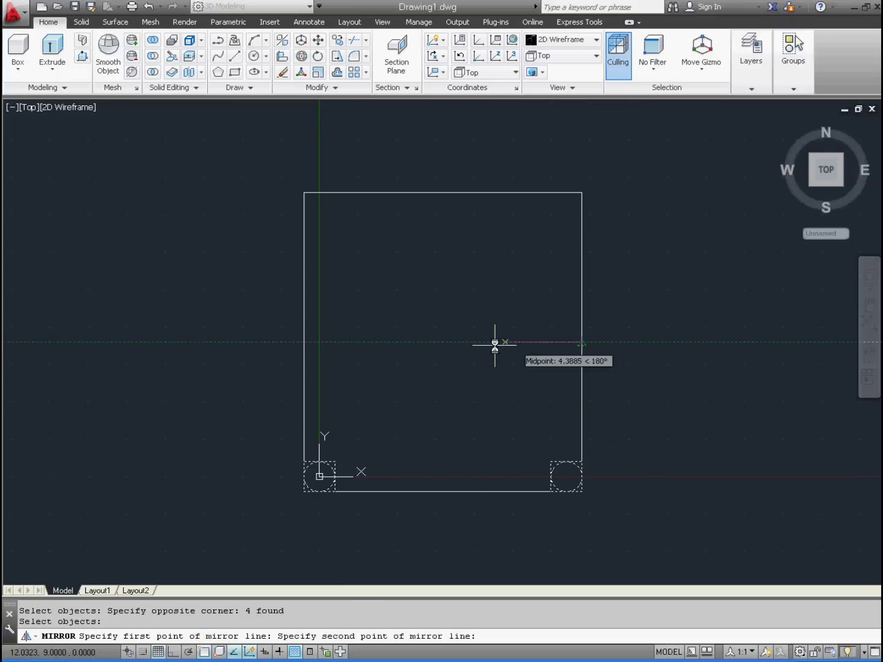
left_click(373, 342)
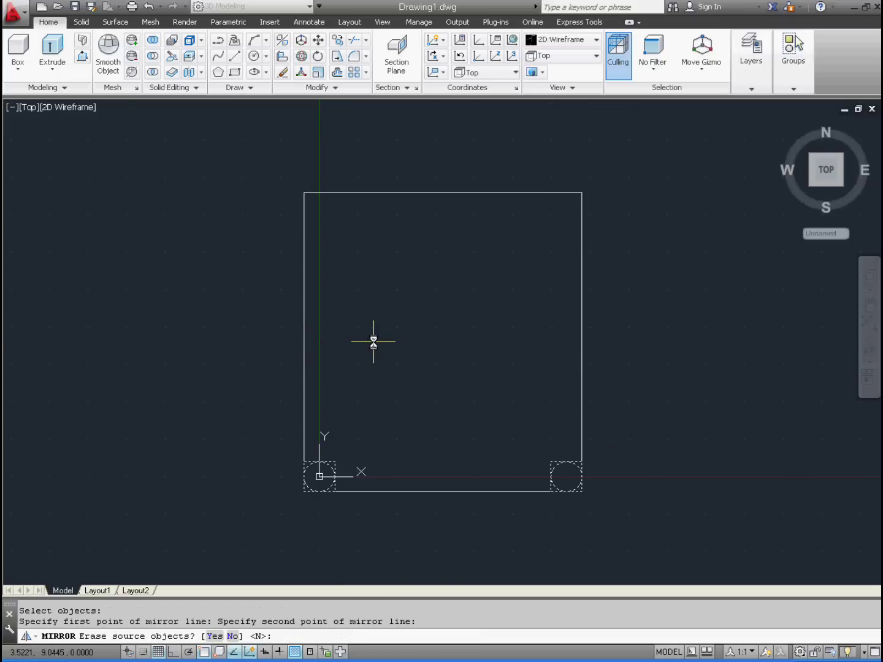
type("n")
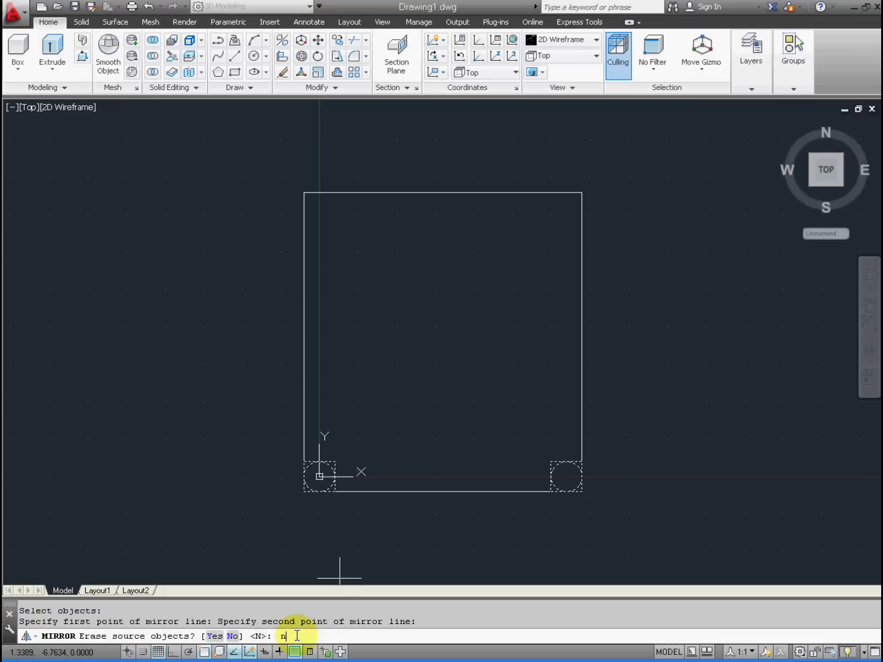
key("Return")
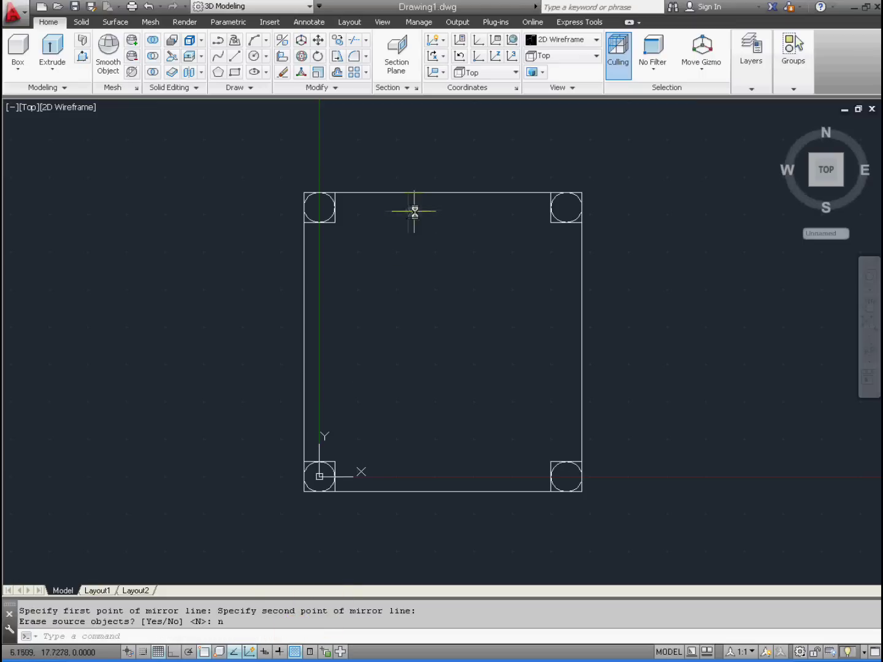
- Show the model in SW Isometric view with the Conceptual visual style
left_click(33, 108)
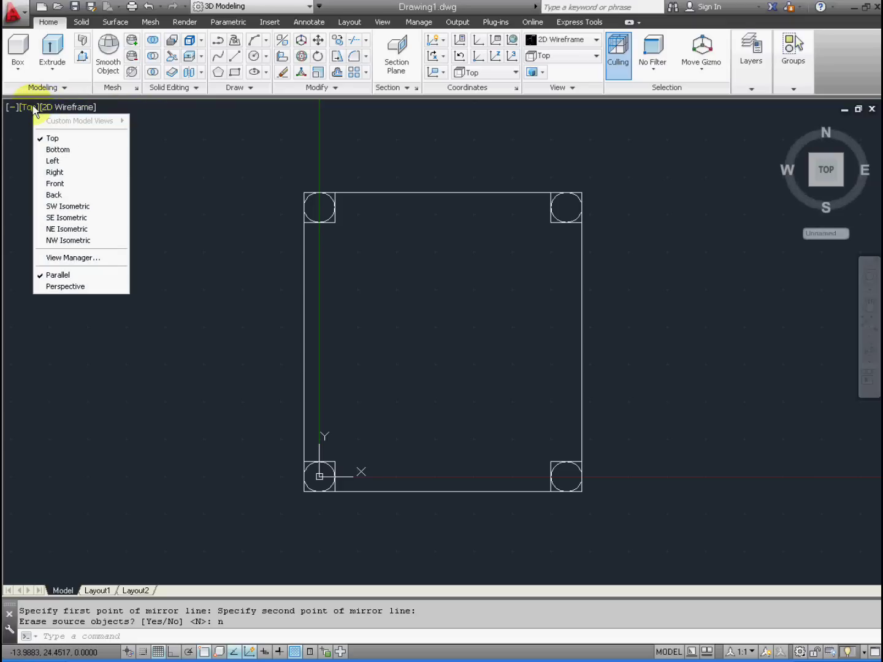
left_click(64, 205)
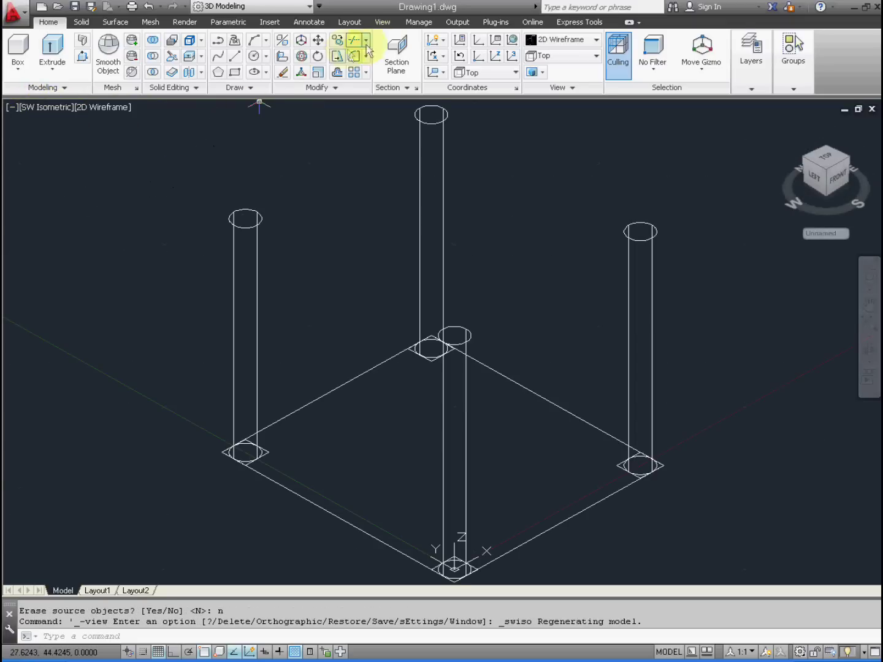
left_click(111, 107)
left_click(144, 151)
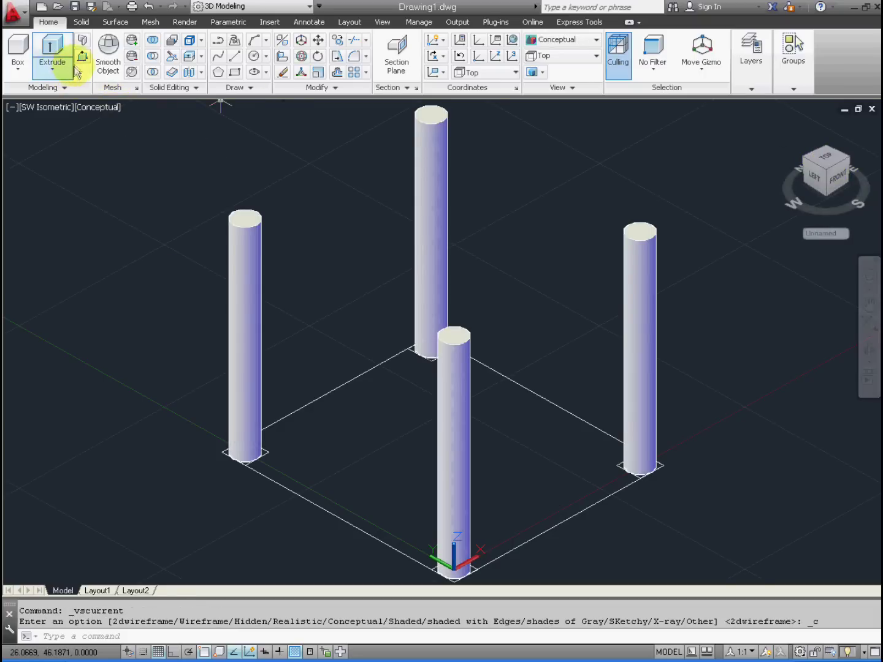
left_click(384, 23)
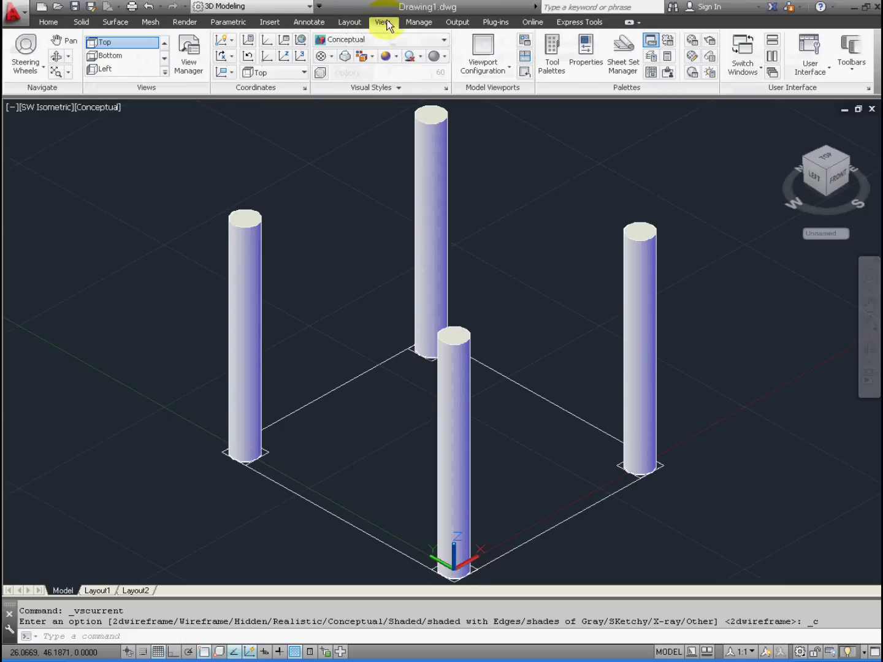
left_click(57, 56)
- Orbit around the shaded legs, then settle on the NE Isometric preset view
left_click_drag(397, 277, 347, 257)
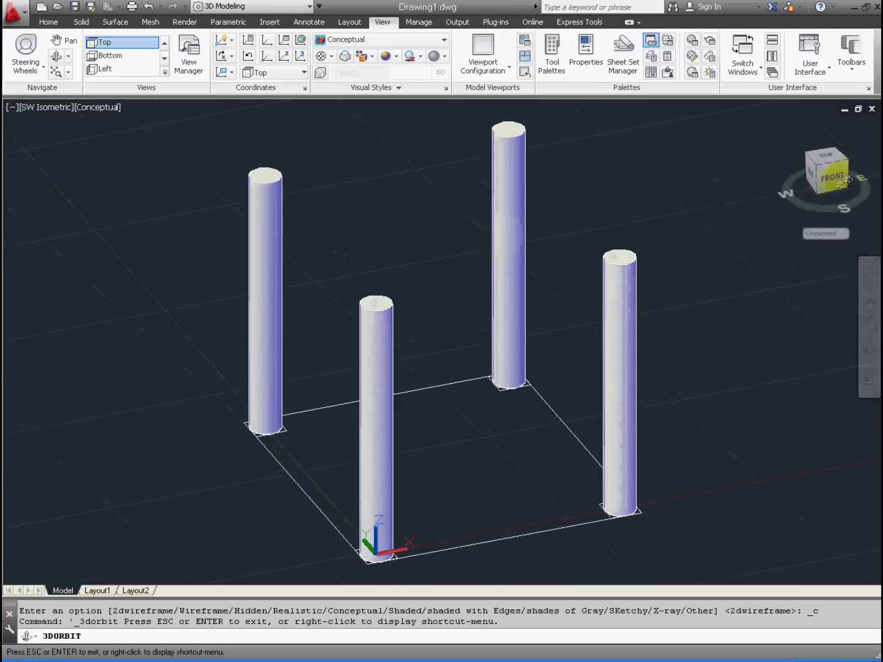
left_click_drag(834, 176, 689, 163)
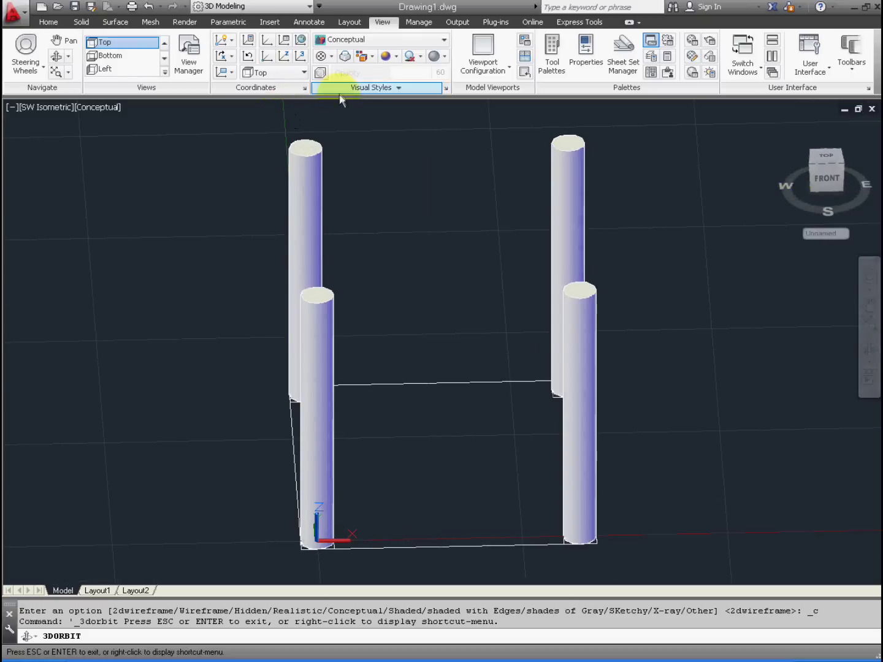
left_click(99, 44)
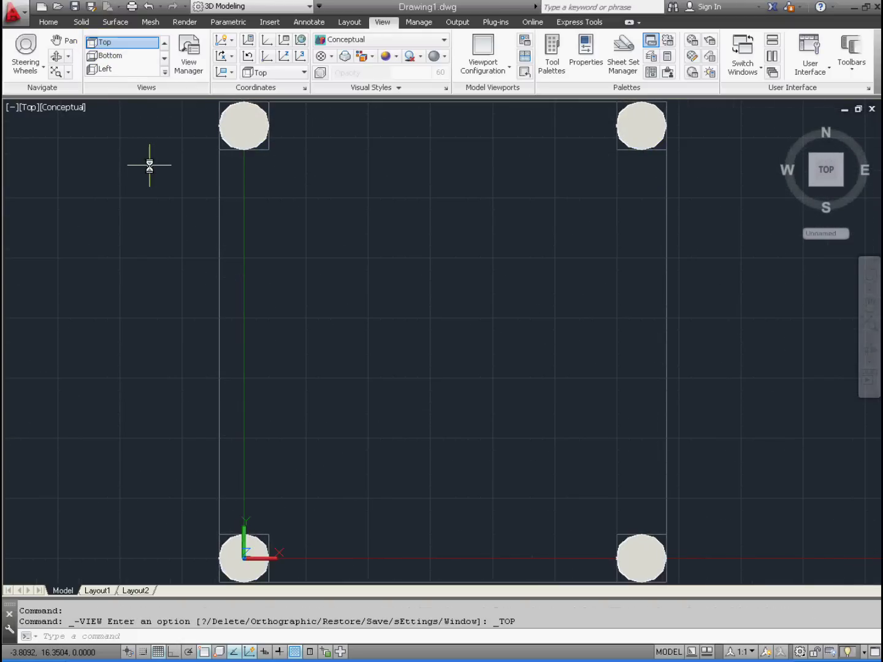
left_click(164, 59)
left_click(163, 58)
left_click(143, 71)
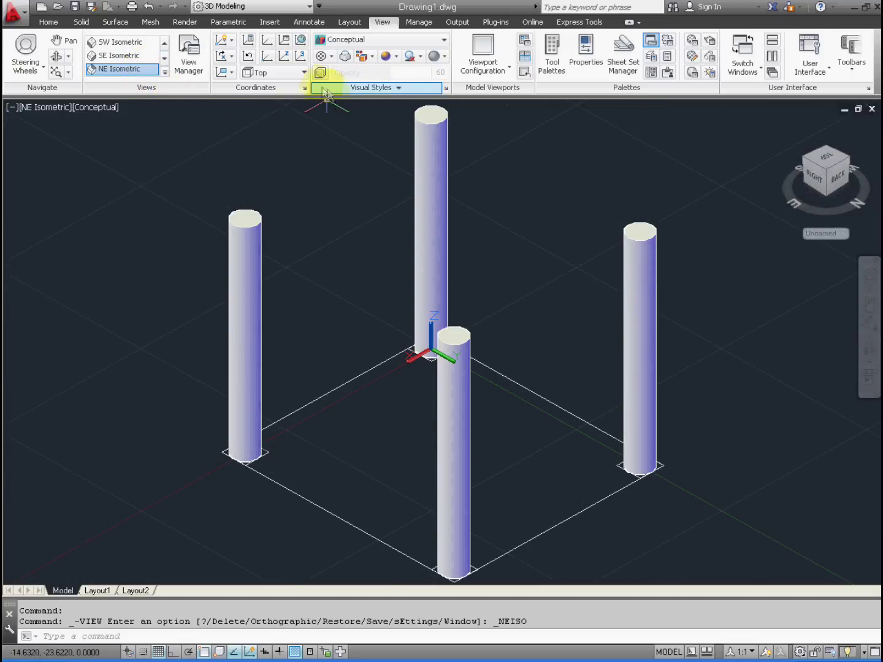
left_click(49, 22)
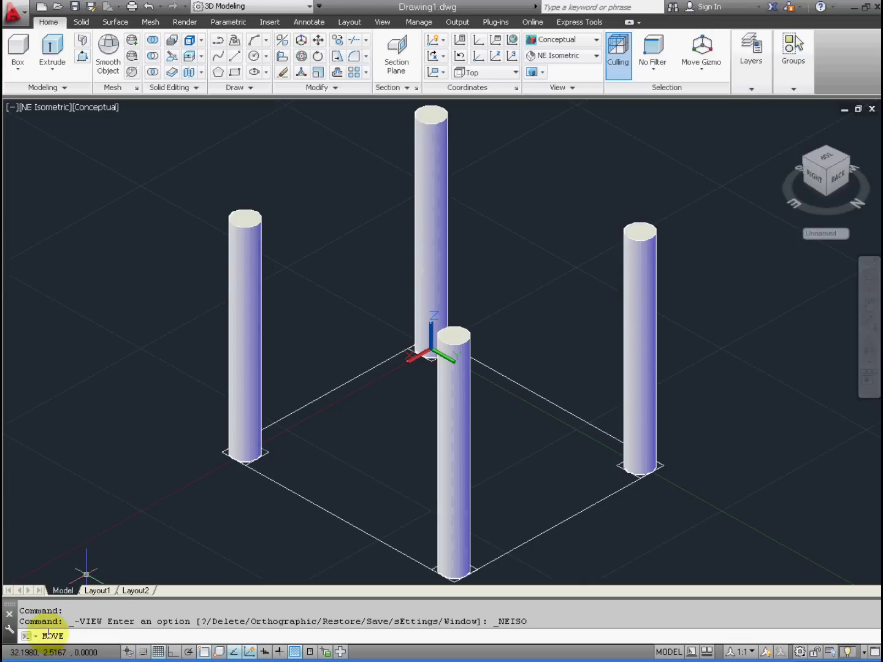
- Start MOVE and select the four corner squares plus the tabletop rectangle
key("Return")
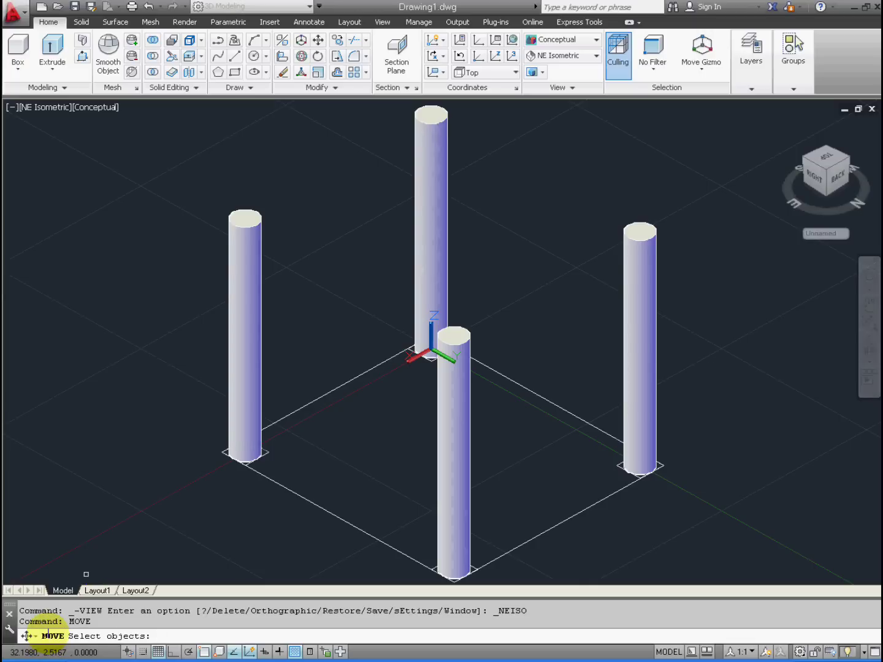
left_click(190, 411)
left_click(313, 522)
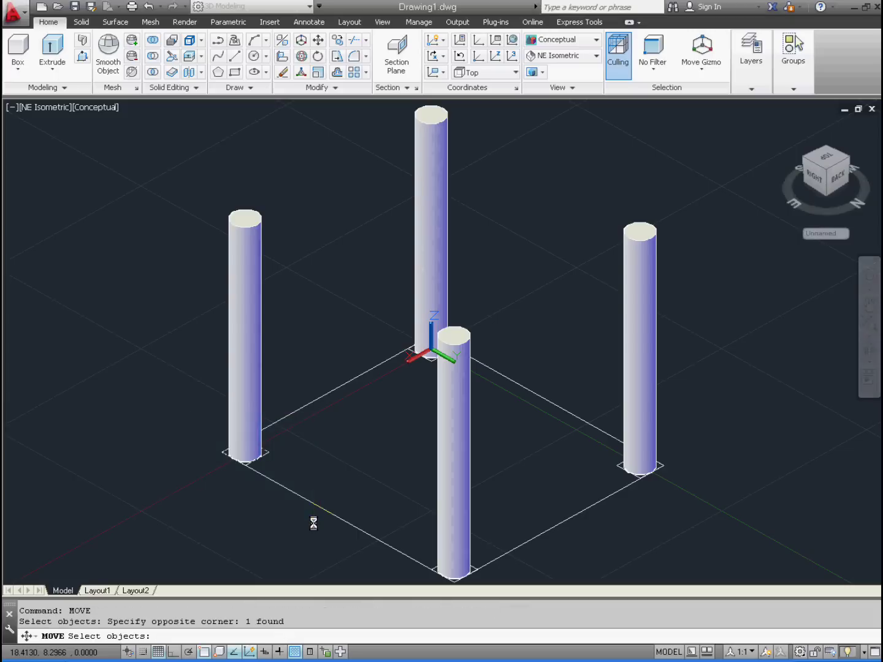
left_click(385, 293)
left_click(506, 402)
left_click(582, 389)
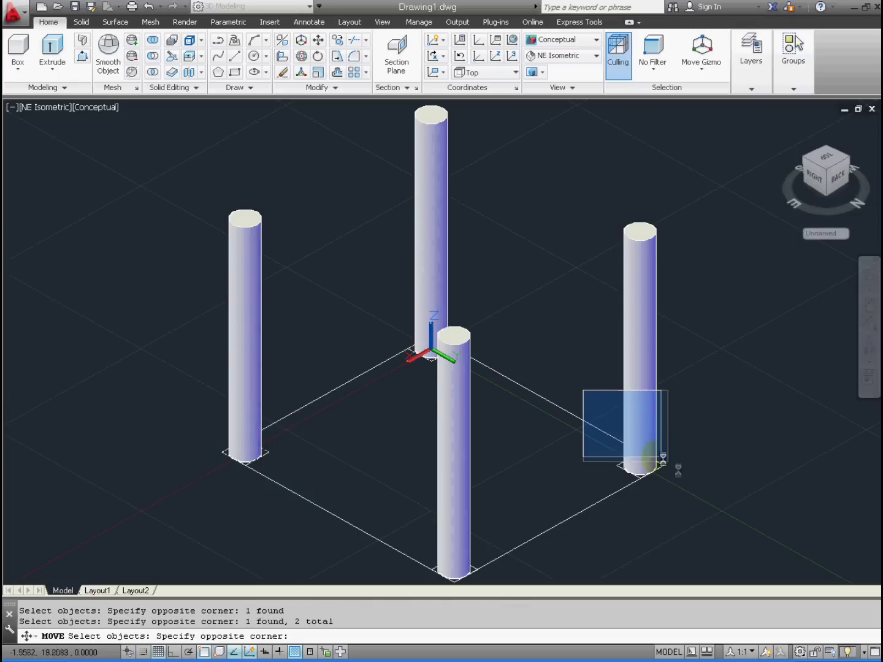
left_click(702, 502)
left_click(409, 523)
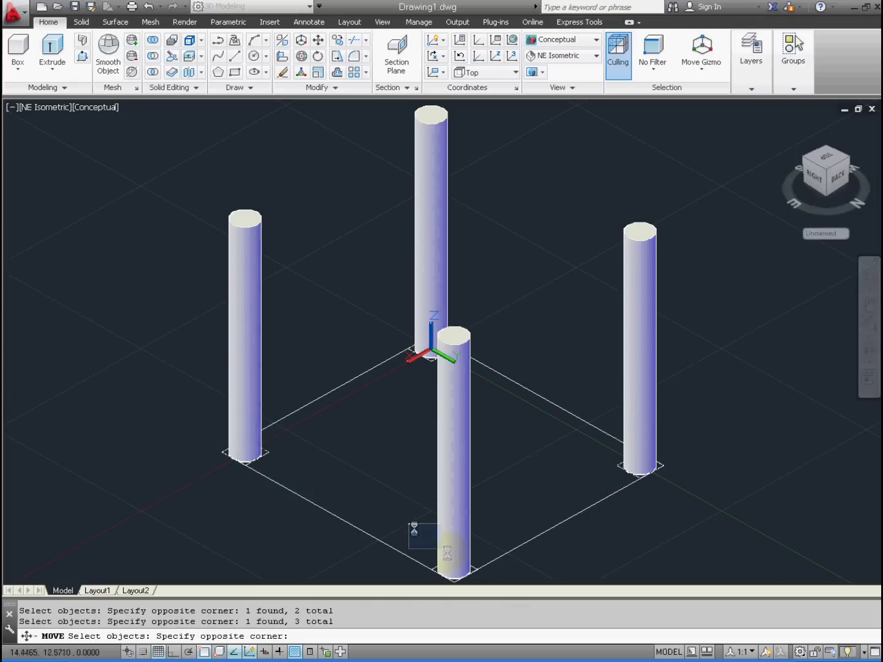
left_click(503, 583)
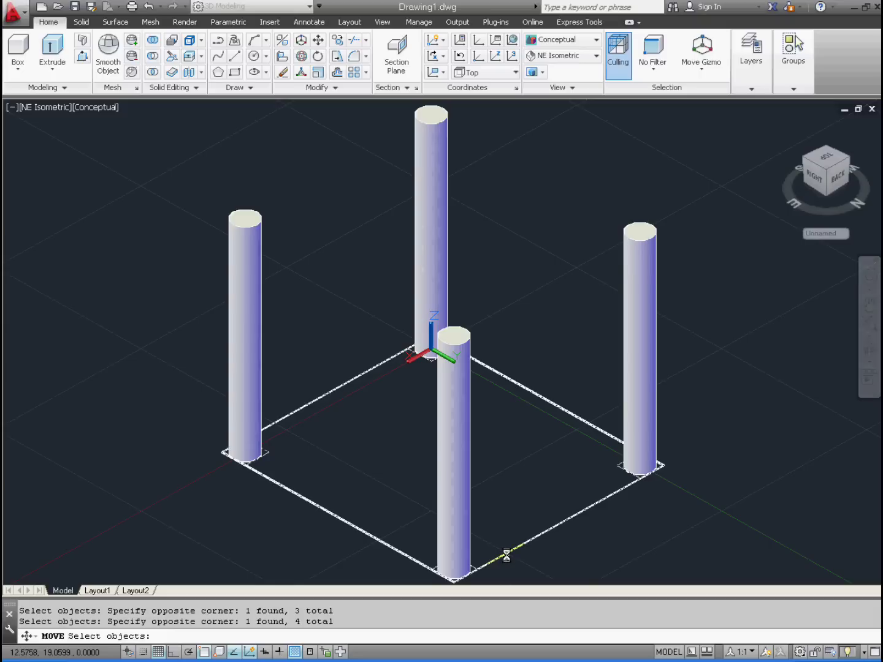
left_click(507, 555)
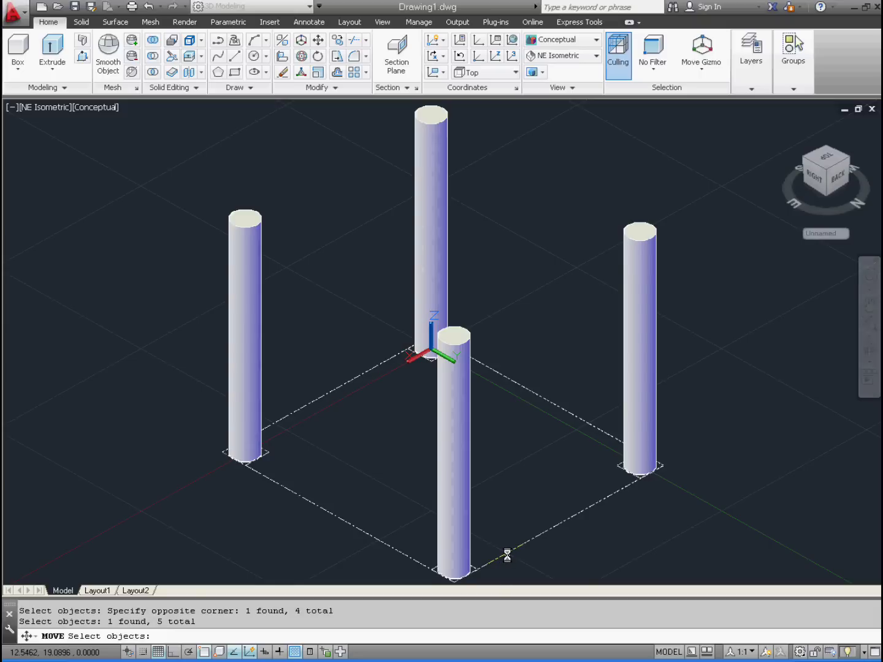
key("Return")
- Move them from the front leg's bottom centre up to its top centre, 18 units higher
scroll(465, 571, "up", 4)
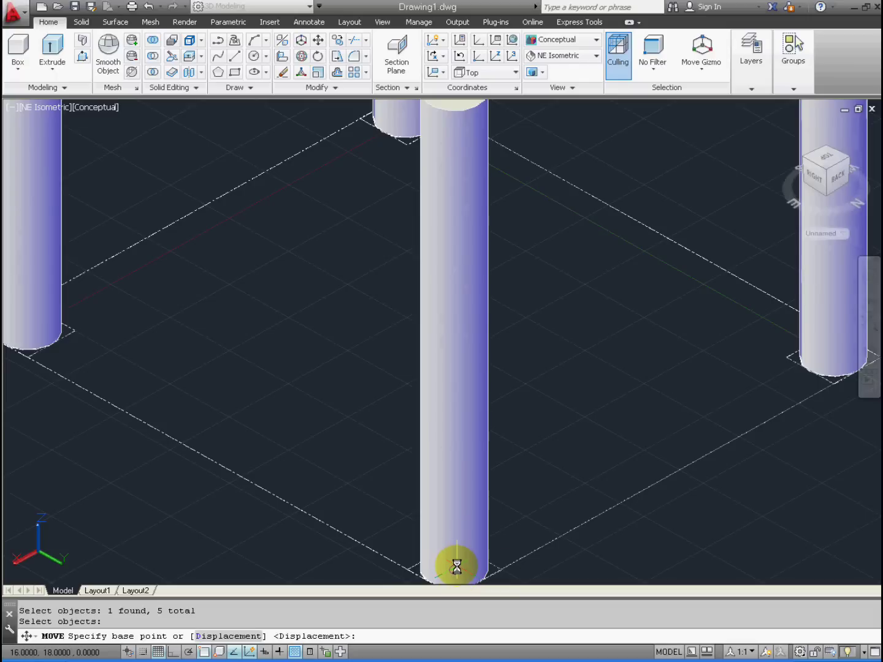
left_click(456, 567)
scroll(455, 566, "down", 4)
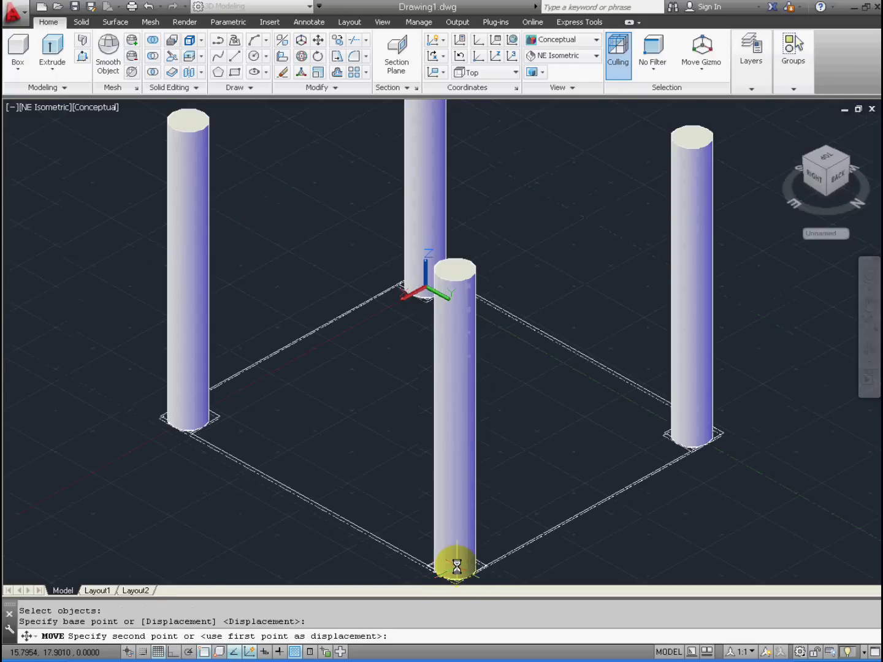
left_click(454, 269)
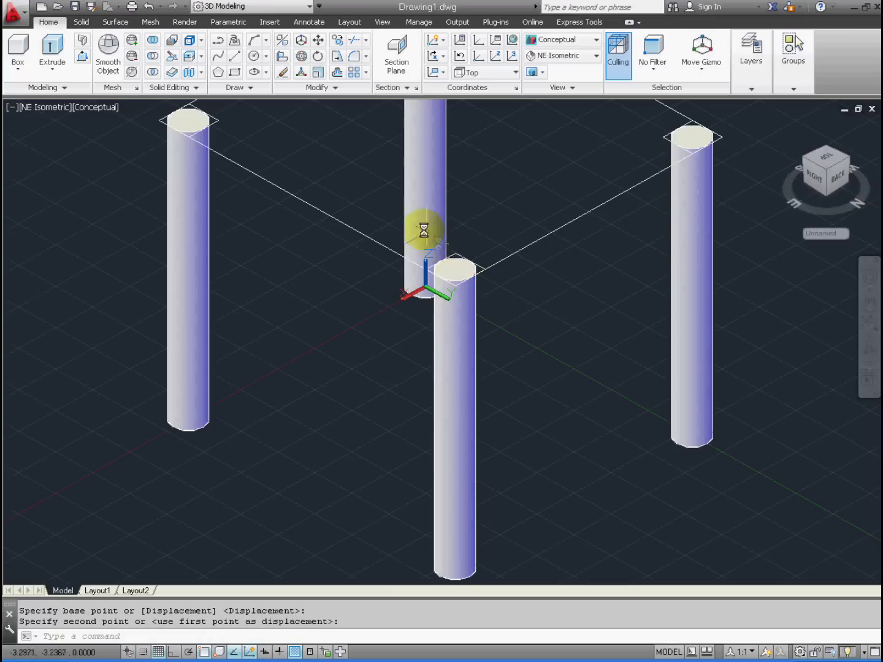
left_click(700, 194)
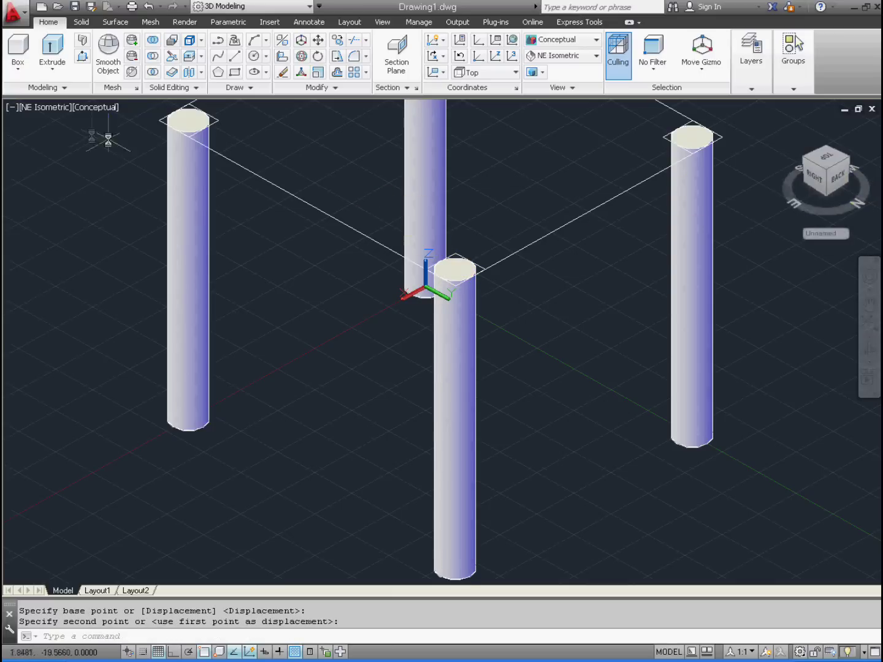
- Return to SW Isometric view and nudge the orbit slightly with the ViewCube
left_click(53, 106)
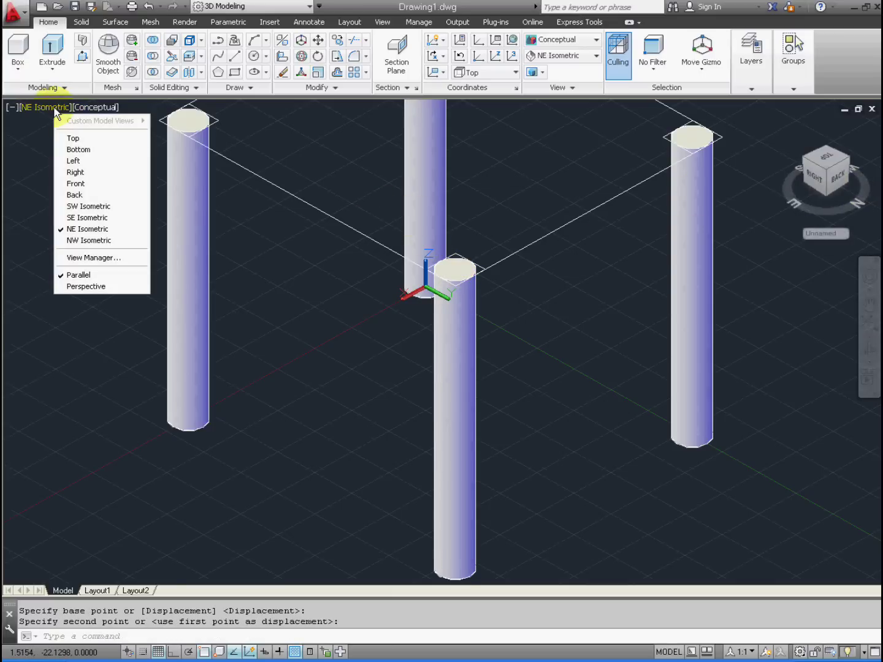
left_click(85, 206)
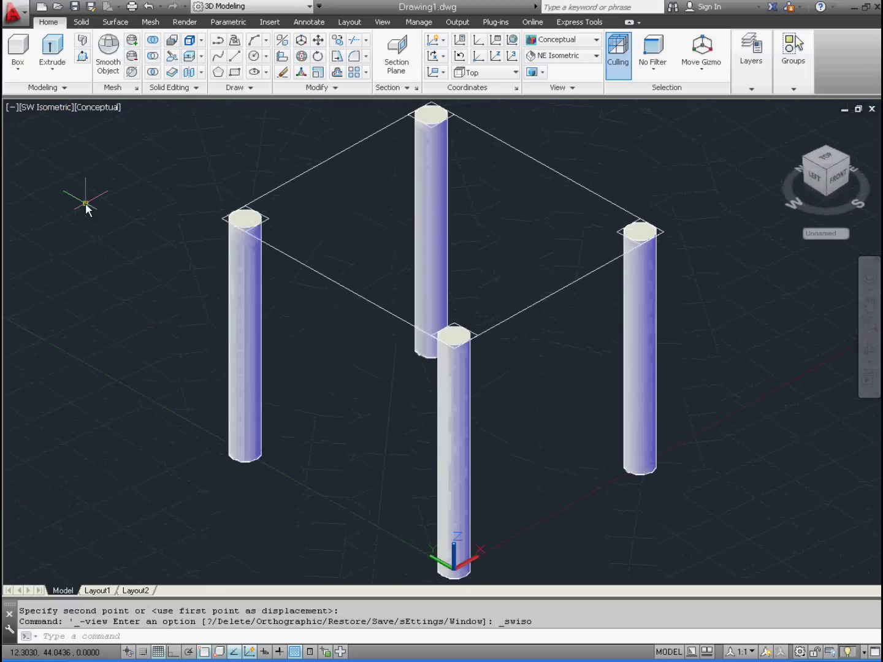
mouse_move(847, 184)
left_mouse_down()
mouse_move(830, 184)
mouse_move(845, 178)
mouse_move(843, 191)
left_mouse_up()
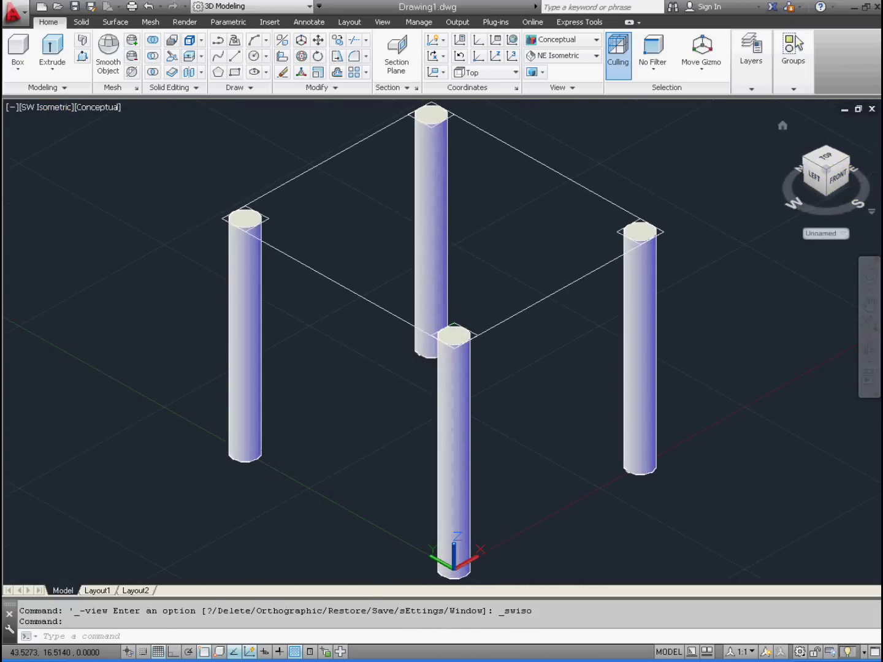